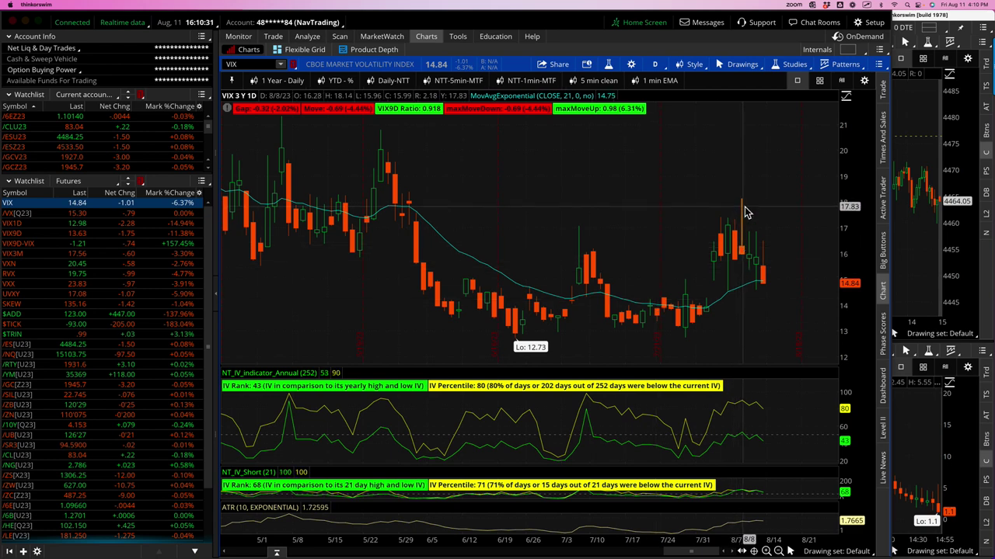
# Step: Mark the August 8 high and the last price on the VIX daily chart
pyautogui.moveTo(733, 203); pyautogui.dragTo(750, 204)
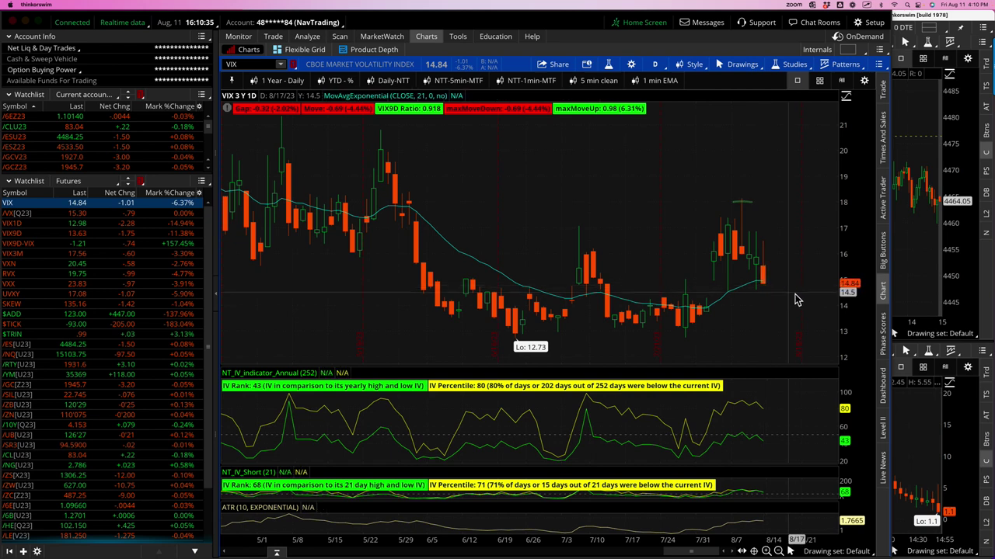
pyautogui.moveTo(862, 280); pyautogui.dragTo(864, 284)
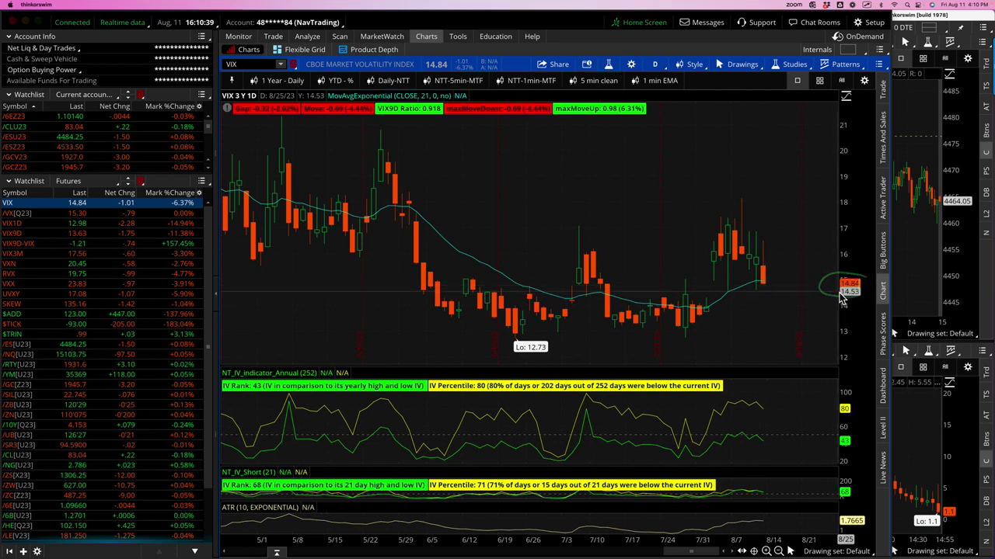
# Step: Review the daily charts of the equity index futures /ES, /NQ, /RTY and /YM from the Futures watchlist
pyautogui.click(150, 347)
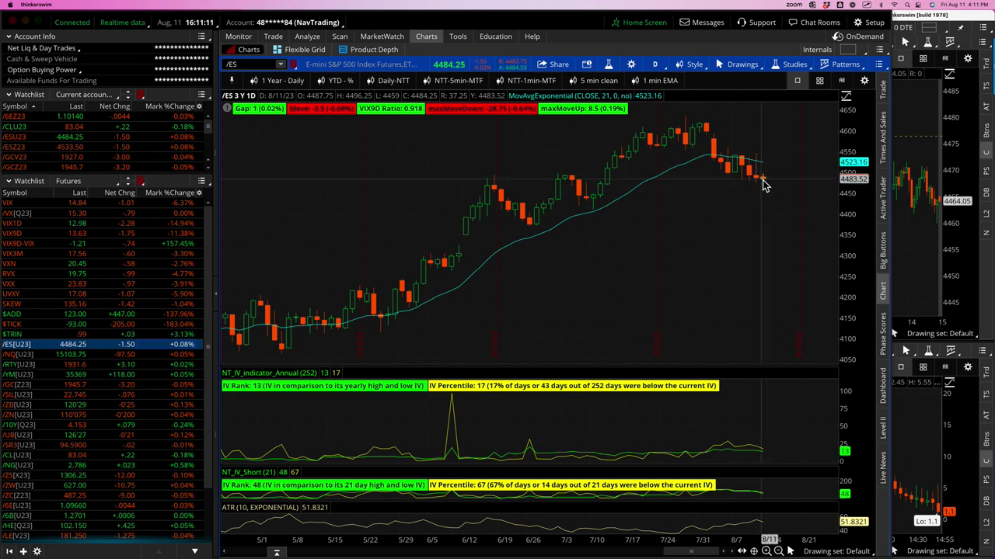
pyautogui.click(114, 356)
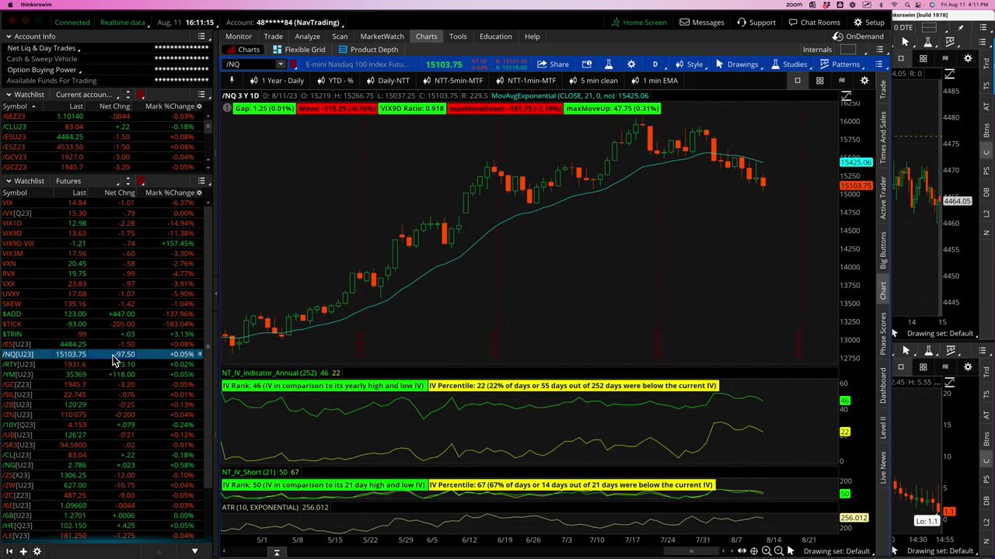
pyautogui.click(116, 364)
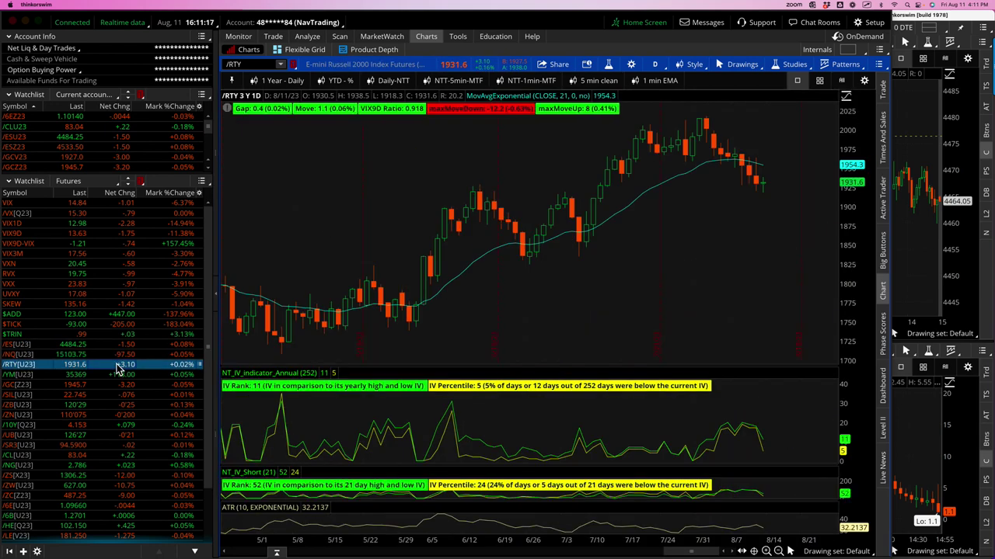
pyautogui.click(120, 374)
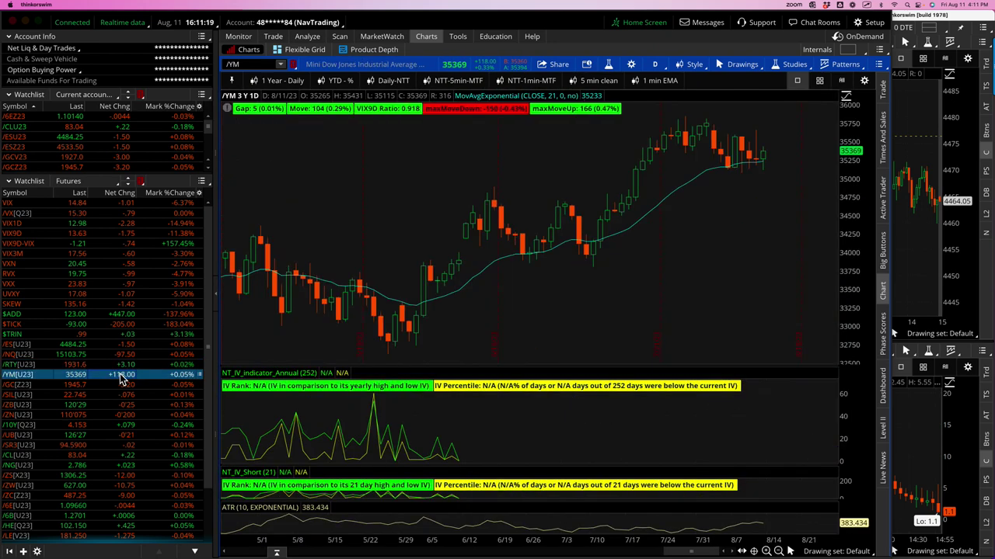
# Step: Review the daily charts of the metals futures /GC and /SIL and the Treasury futures /ZB and /10Y
pyautogui.click(121, 384)
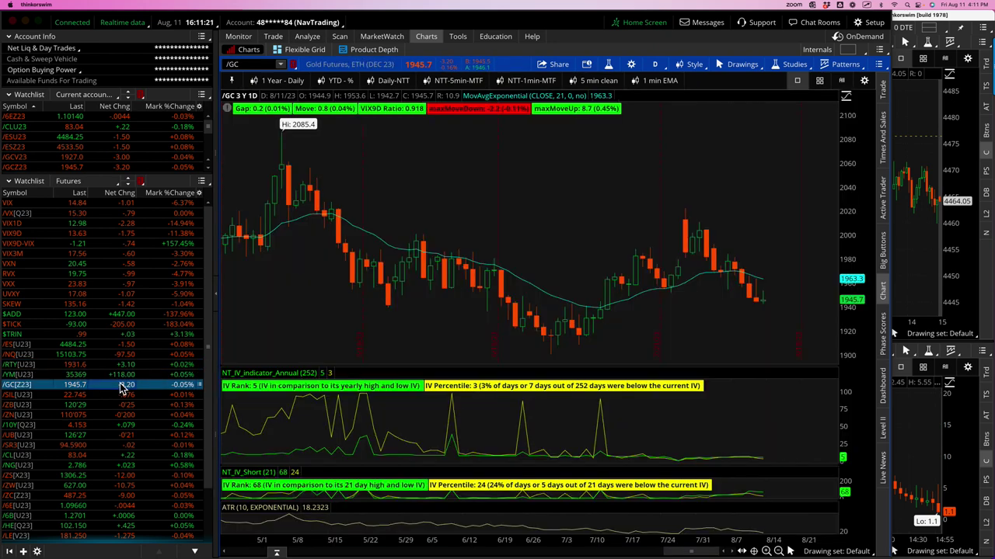
pyautogui.click(123, 395)
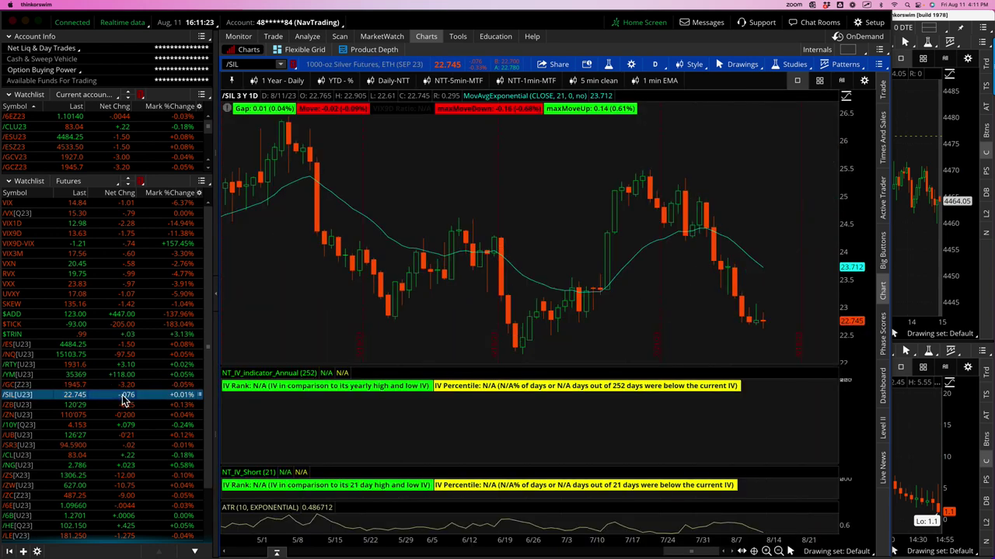
pyautogui.click(132, 405)
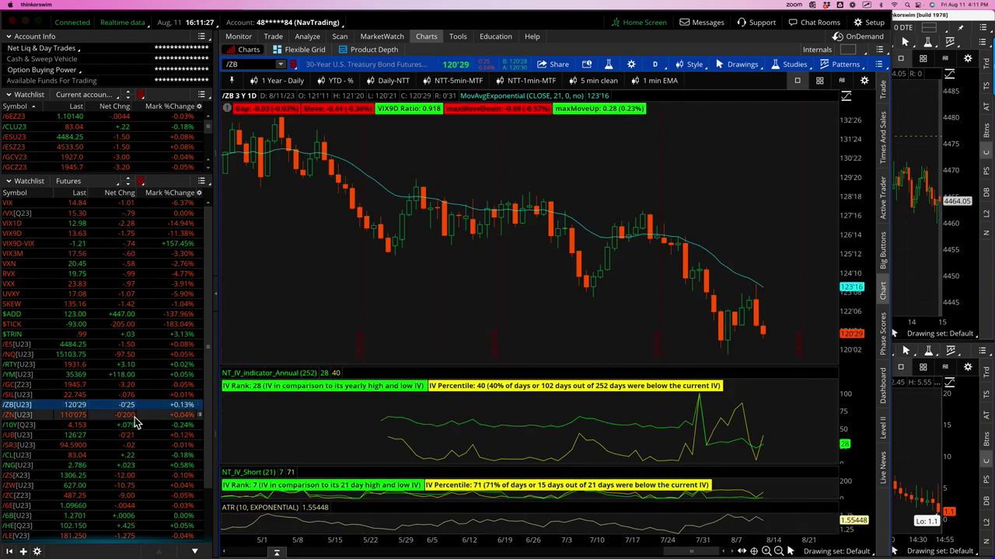
pyautogui.click(136, 425)
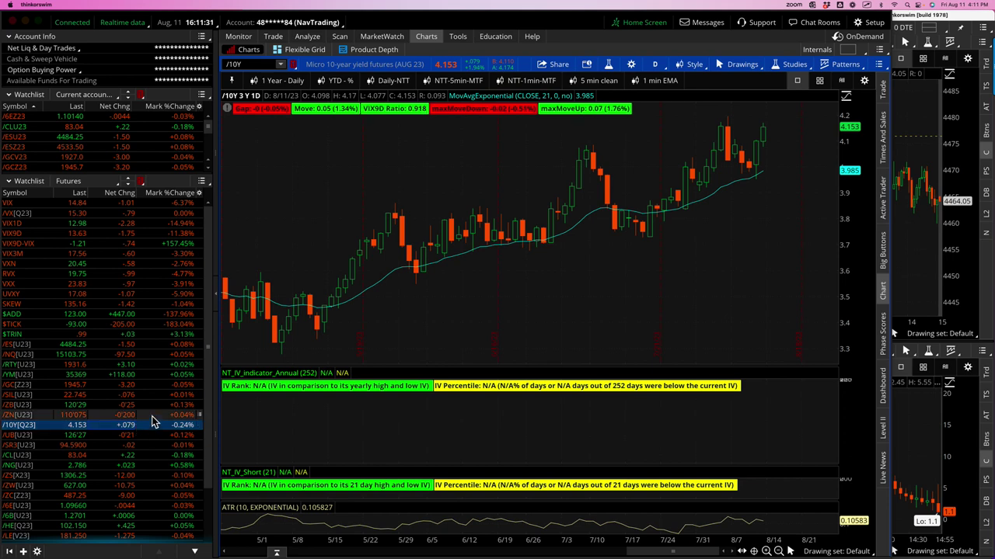
# Step: Review the daily charts of the energy futures /CL and /NG and the grain futures /ZS, /ZW and /ZC
pyautogui.click(153, 455)
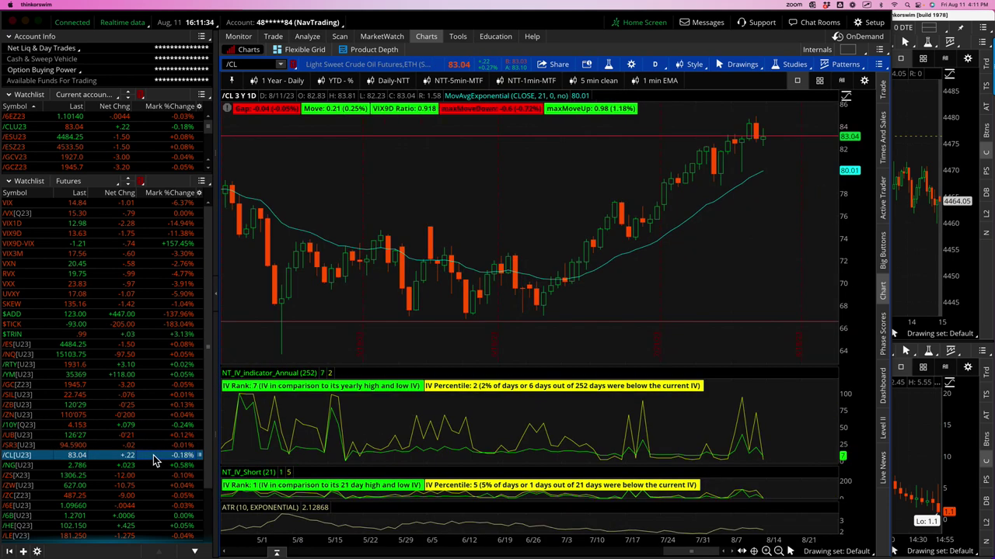
pyautogui.click(155, 465)
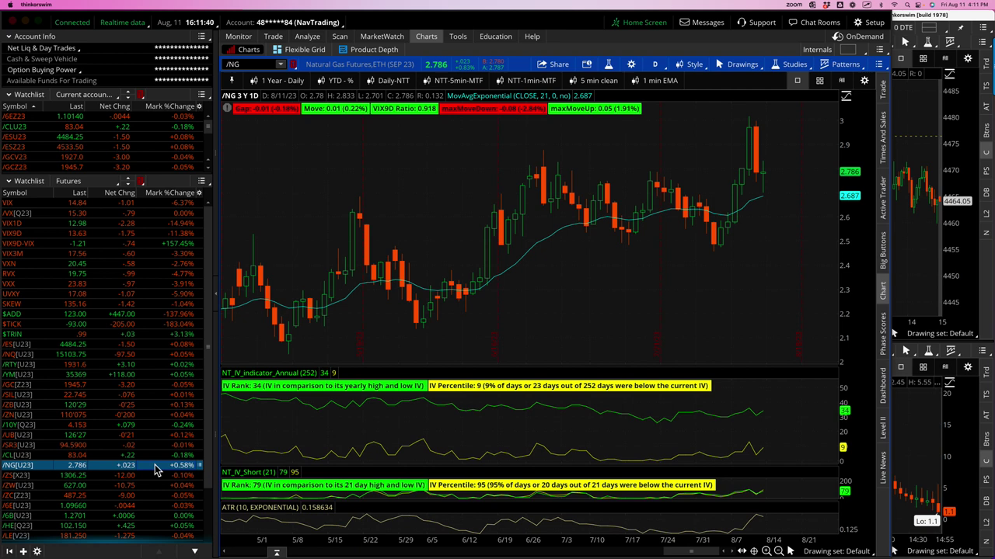
pyautogui.click(156, 475)
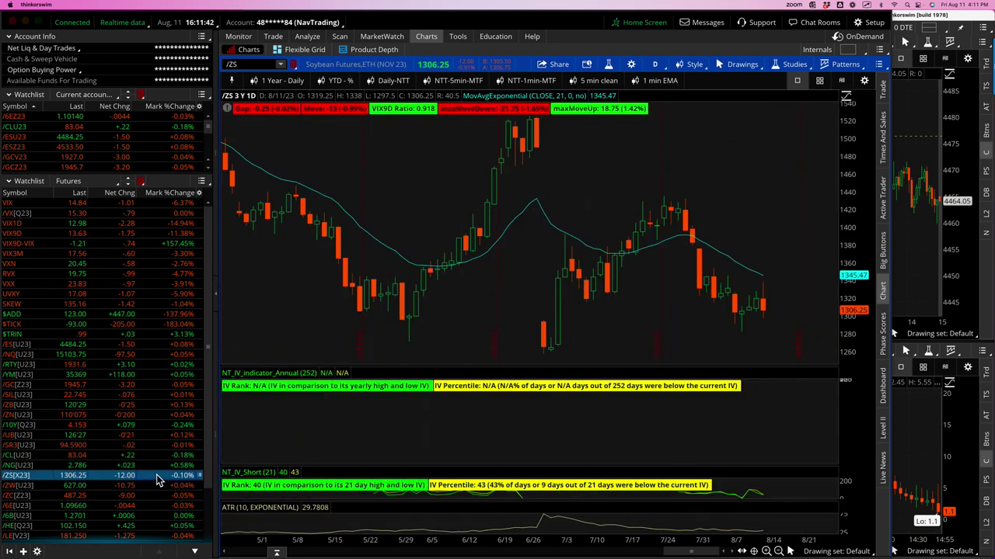
pyautogui.click(158, 485)
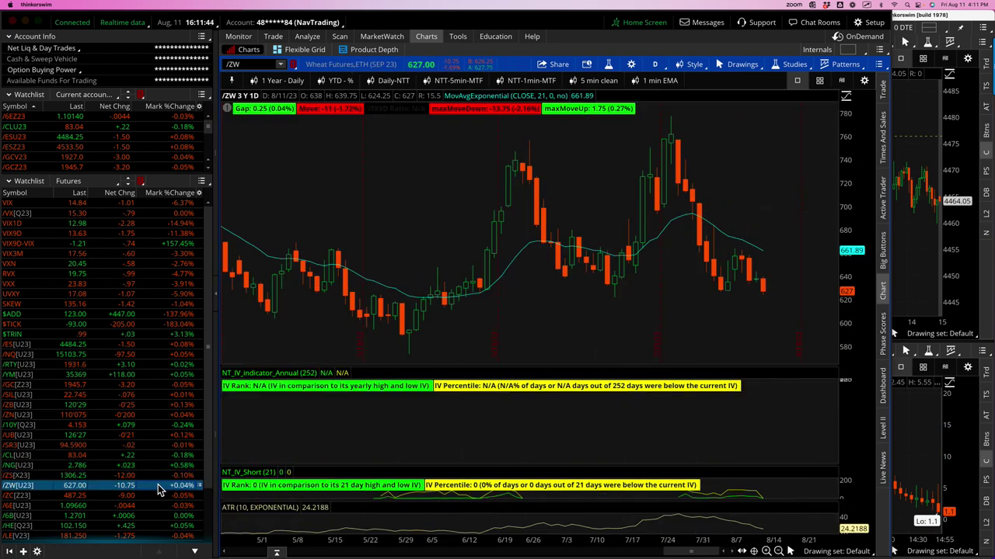
pyautogui.click(155, 495)
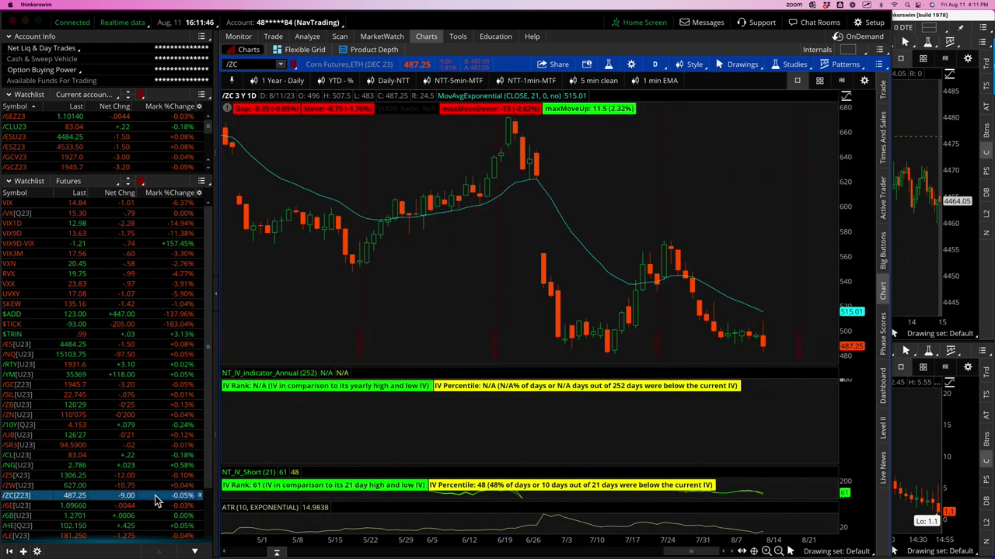
# Step: Review the daily charts of the currency futures /6E and /6B and the Micro Bitcoin futures /MBT
pyautogui.click(161, 505)
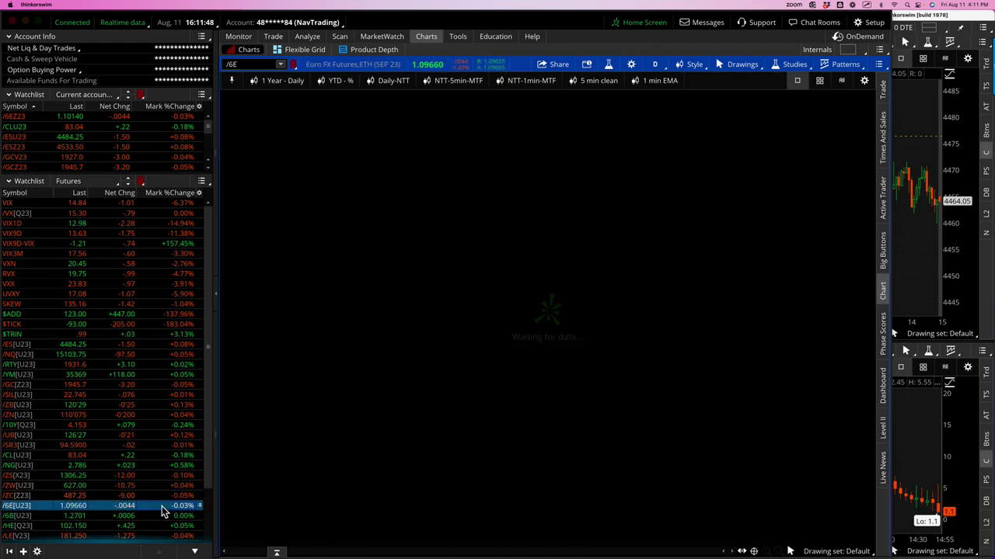
pyautogui.click(163, 516)
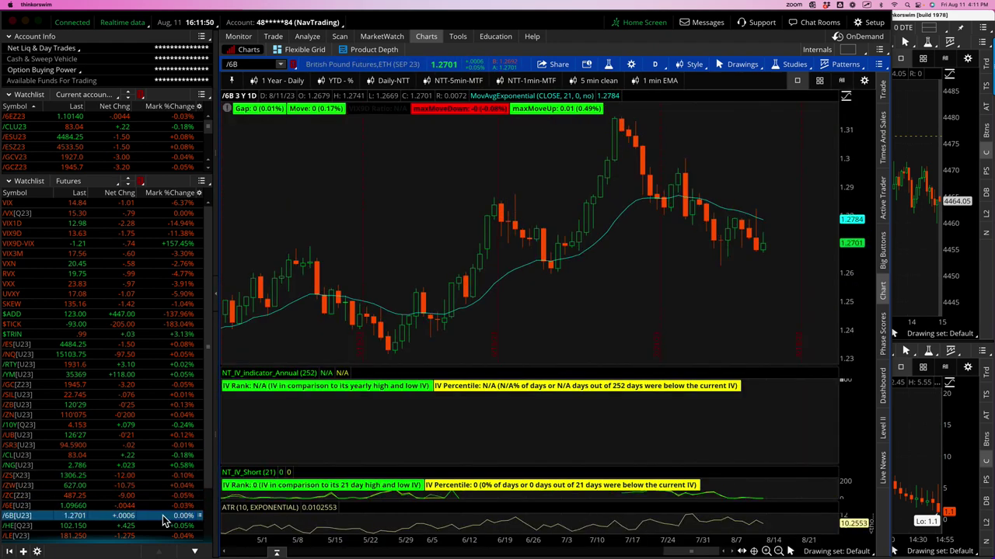
pyautogui.scroll(-2, 194, 519)
pyautogui.click(180, 510)
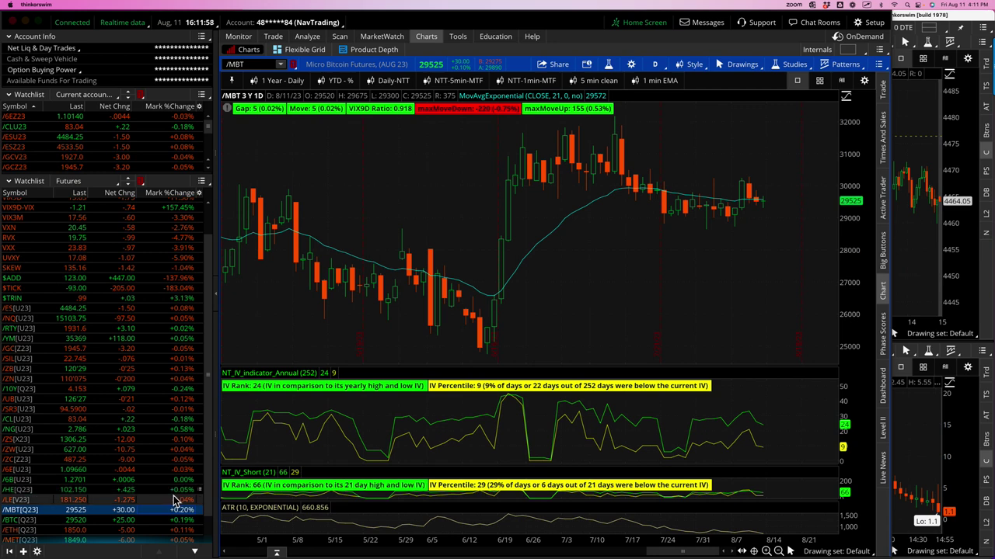
pyautogui.scroll(2, 115, 365)
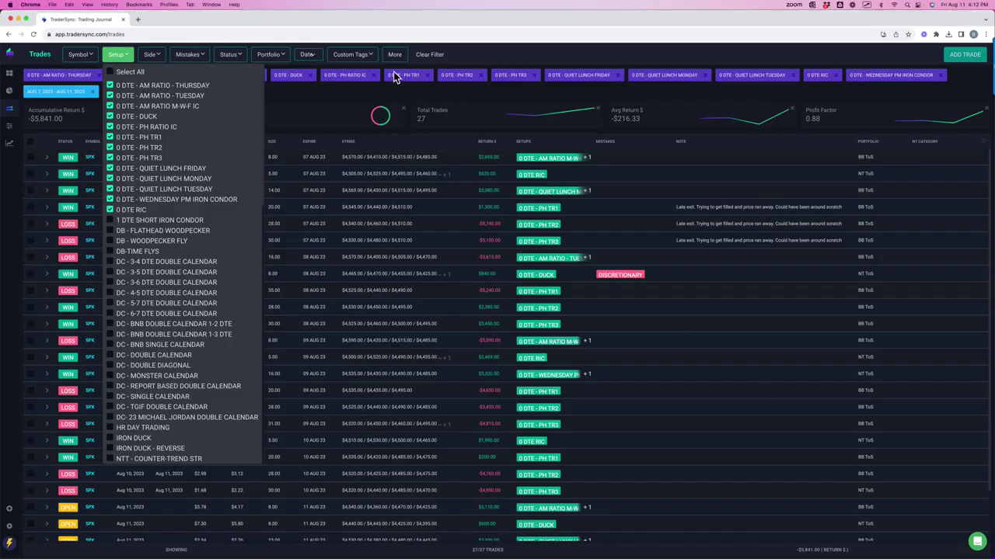
# Step: Close the setup filter list in TraderSync and examine the week's accumulated return across all 0 DTE setups
pyautogui.click(480, 61)
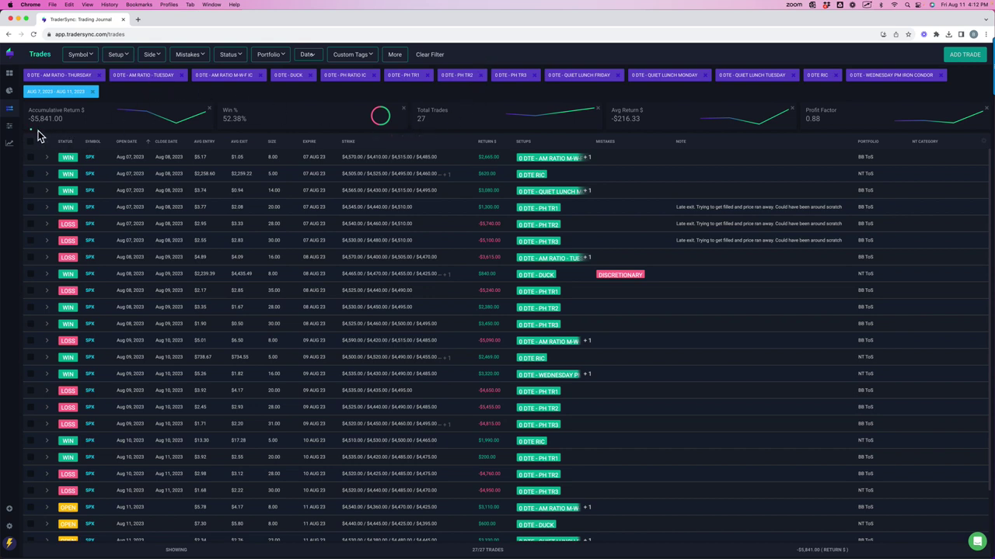
pyautogui.moveTo(48, 136)
pyautogui.mouseDown()
pyautogui.moveTo(75, 109)
pyautogui.moveTo(26, 123)
pyautogui.moveTo(64, 148)
pyautogui.mouseUp()
# Step: Narrow the setup filter so only the 0 DTE - AM RATIO - TUESDAY trades are listed for the week
pyautogui.click(122, 56)
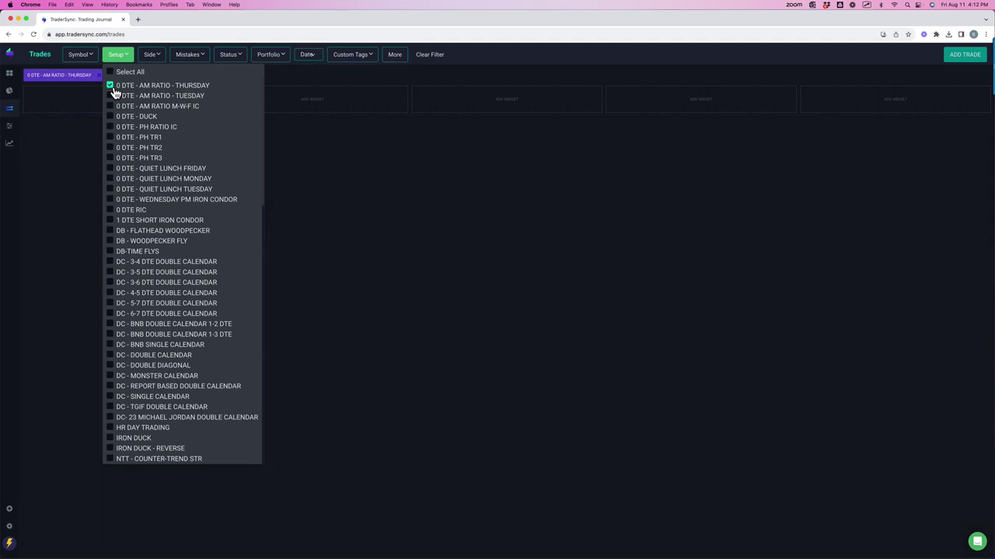
pyautogui.click(112, 92)
pyautogui.click(117, 97)
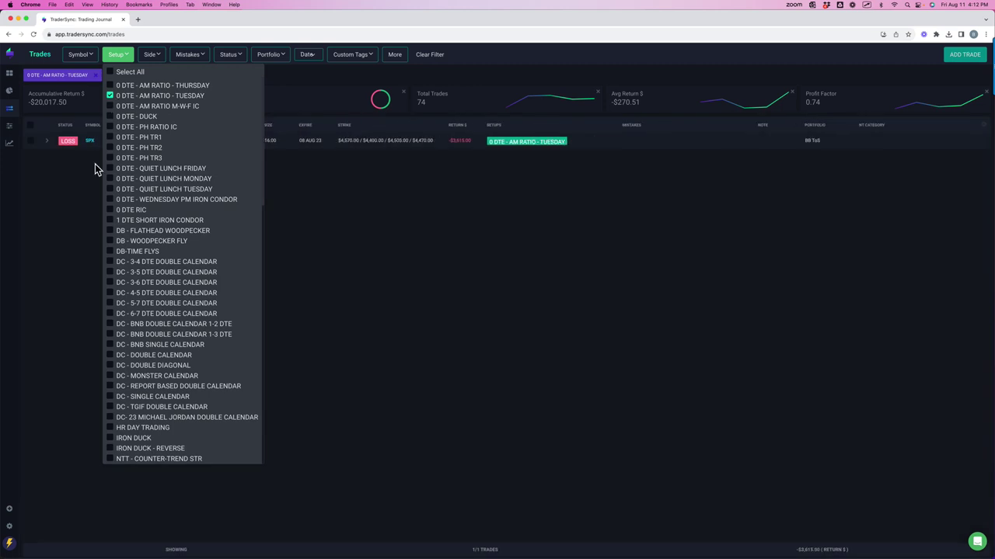
pyautogui.click(95, 170)
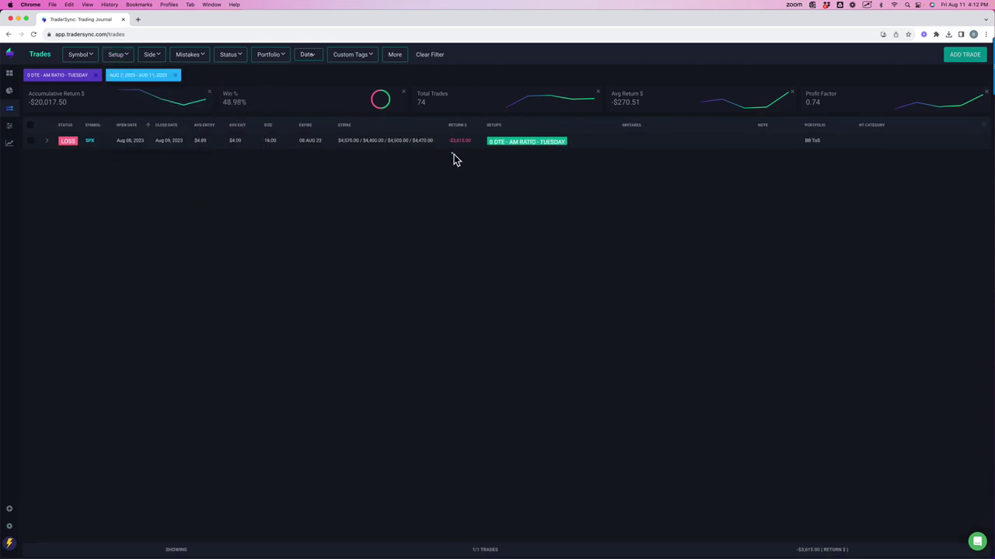
# Step: Filter the week's trades by the 0 DTE - AM RATIO M-W-F IC setup and highlight each trade's return
pyautogui.click(129, 62)
pyautogui.click(111, 107)
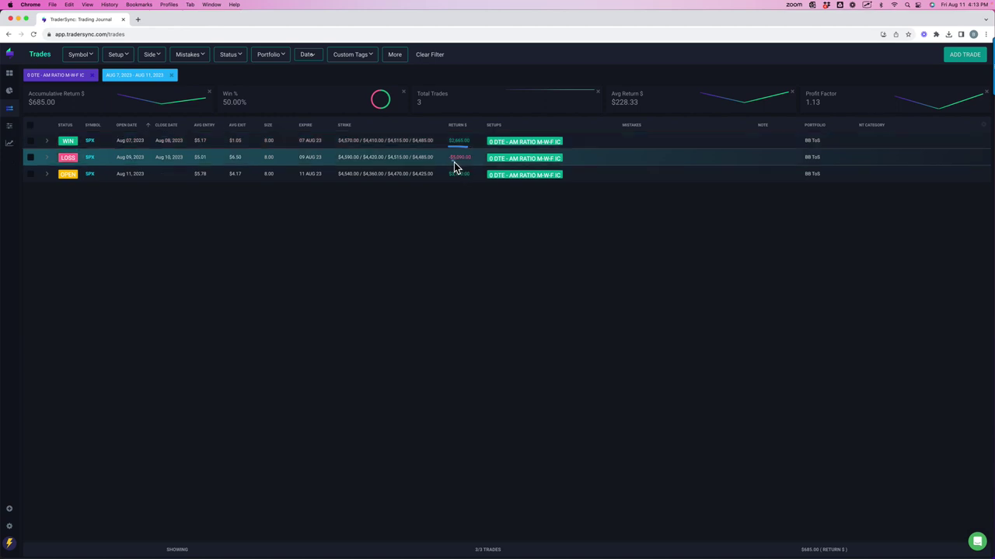
pyautogui.moveTo(449, 159)
pyautogui.mouseDown()
pyautogui.moveTo(471, 158)
pyautogui.moveTo(467, 184)
pyautogui.mouseUp()
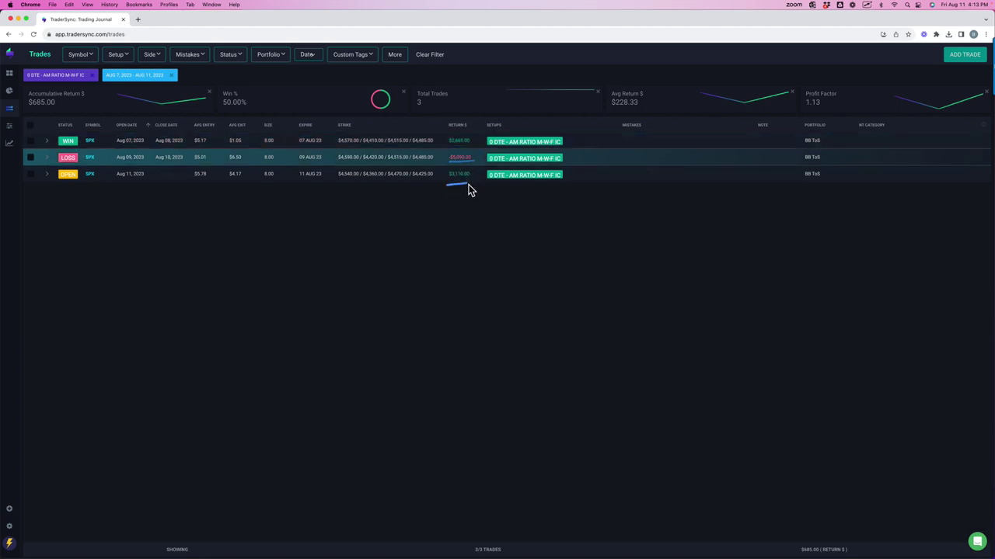
# Step: Replace the M-W-F IC setup filter with 0 DTE - DUCK to list only that setup's trades
pyautogui.click(120, 56)
pyautogui.click(120, 107)
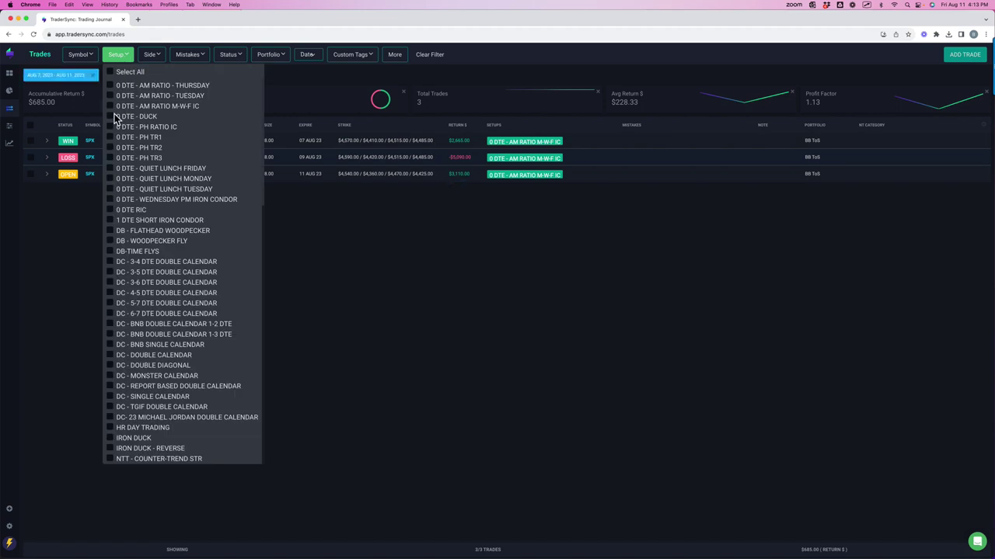
pyautogui.click(118, 121)
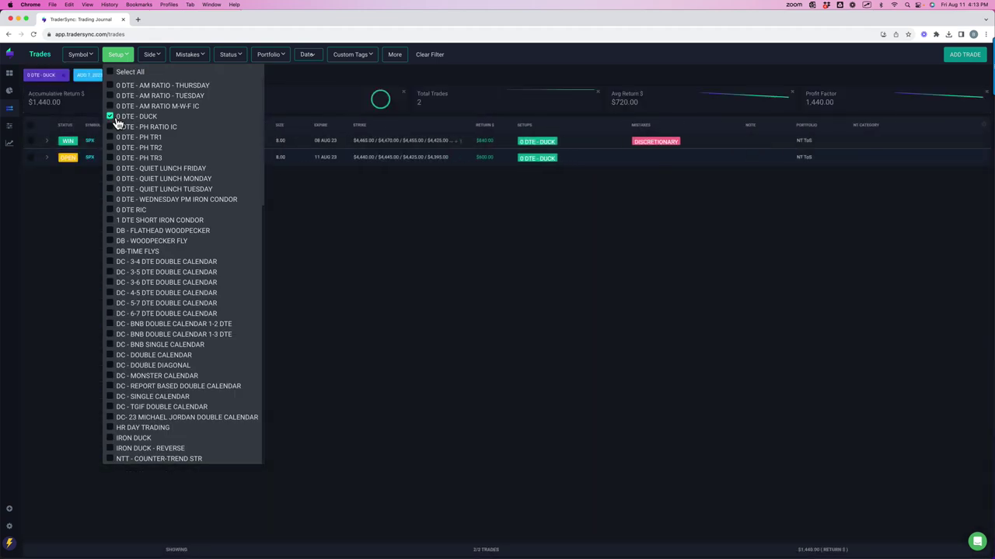
pyautogui.click(392, 230)
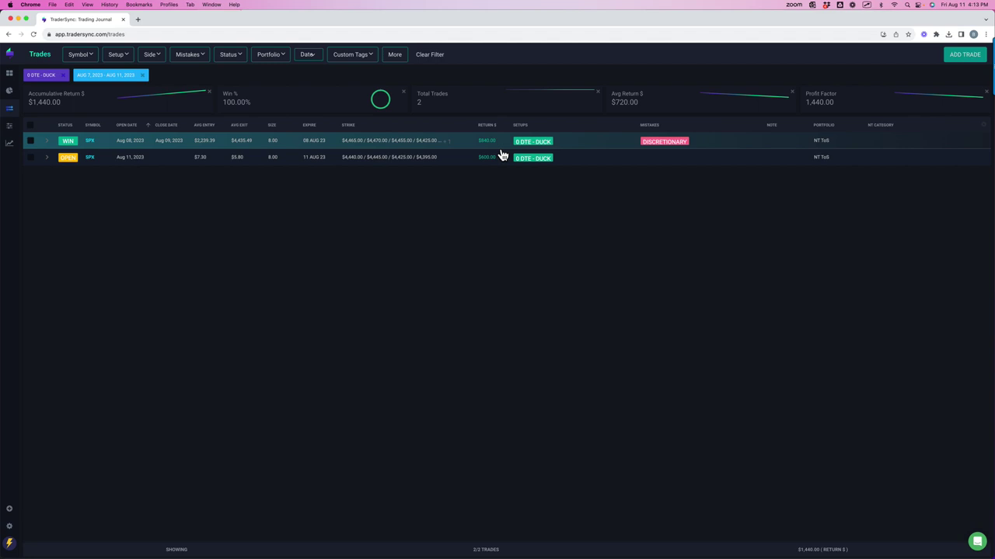
# Step: Inspect the August 8 Duck trade's individual executions, then collapse them and highlight its mistake tag and both trades' returns
pyautogui.click(48, 142)
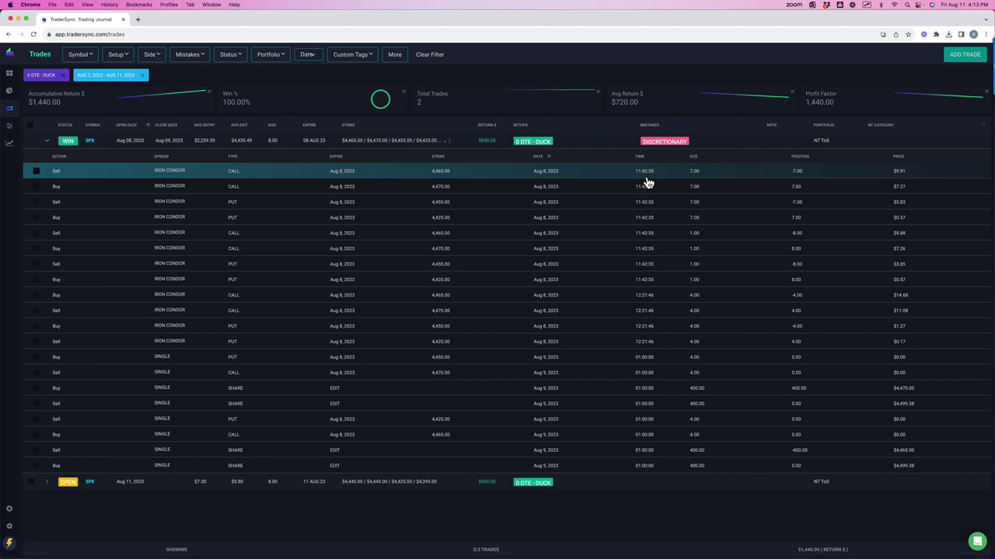
pyautogui.click(48, 143)
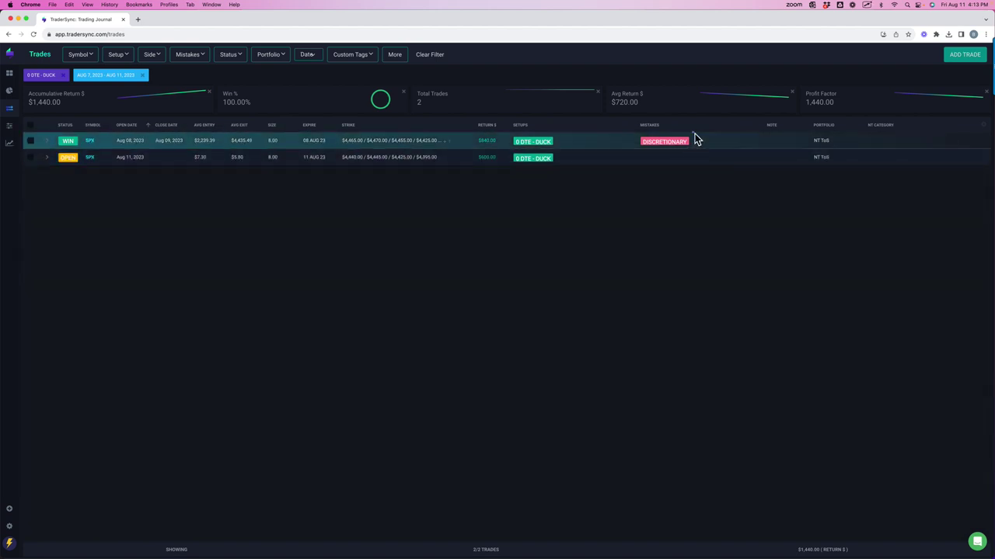
pyautogui.moveTo(693, 132)
pyautogui.mouseDown()
pyautogui.moveTo(643, 130)
pyautogui.moveTo(645, 153)
pyautogui.moveTo(701, 143)
pyautogui.moveTo(651, 133)
pyautogui.mouseUp()
pyautogui.moveTo(477, 146); pyautogui.dragTo(498, 147)
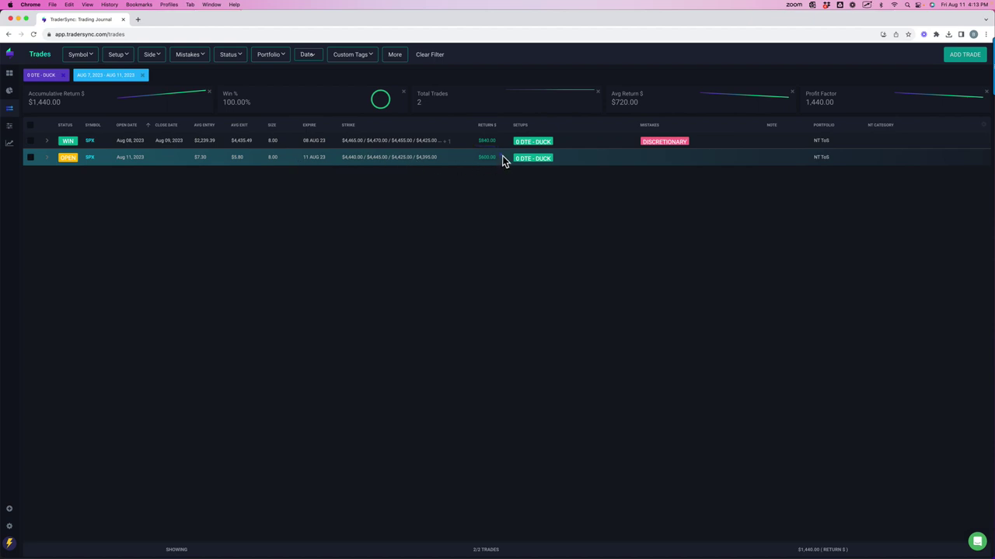
pyautogui.moveTo(500, 155)
pyautogui.mouseDown()
pyautogui.moveTo(477, 158)
pyautogui.moveTo(501, 162)
pyautogui.mouseUp()
pyautogui.moveTo(52, 168); pyautogui.dragTo(78, 168)
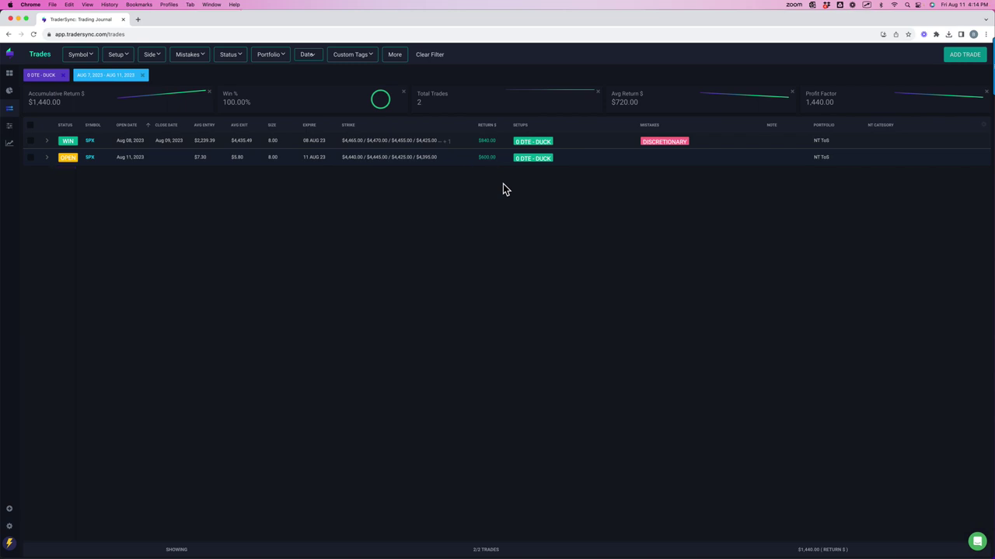
# Step: Remove the Duck filter, check 0 DTE - PH RATIO IC, and filter the trades by 0 DTE - PH TR1, PH TR2 and PH TR3
pyautogui.click(116, 54)
pyautogui.click(113, 116)
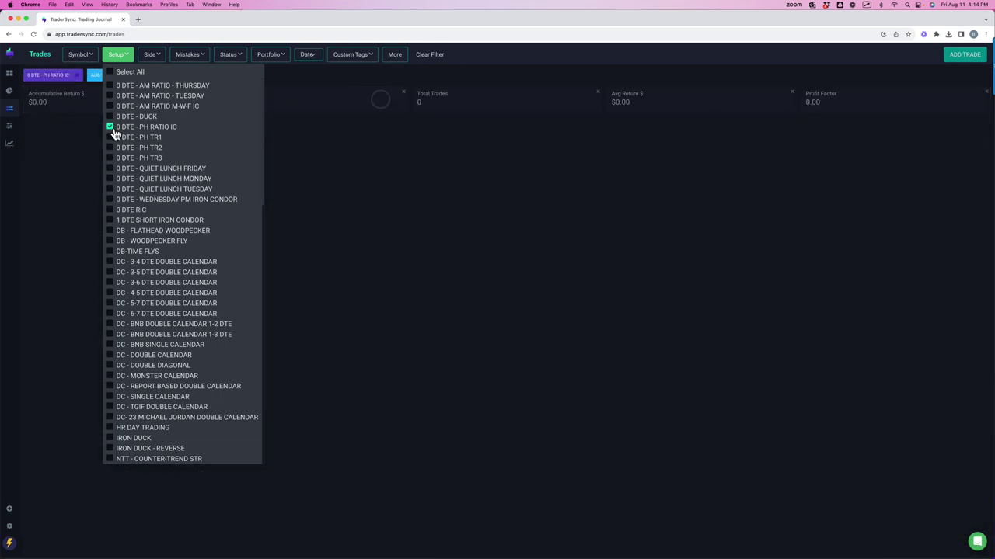
pyautogui.click(113, 127)
pyautogui.click(114, 138)
pyautogui.click(115, 148)
pyautogui.click(112, 157)
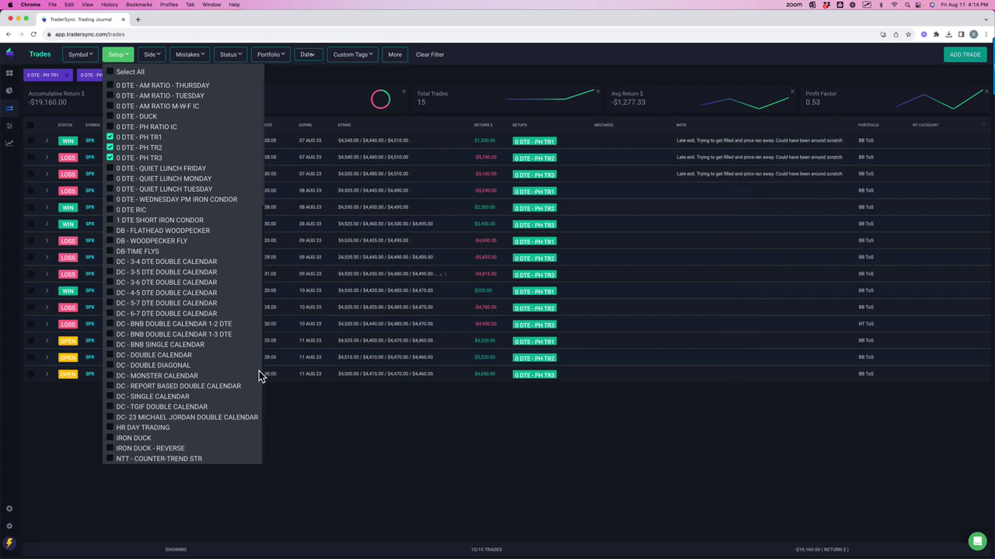
pyautogui.click(313, 433)
pyautogui.click(36, 37)
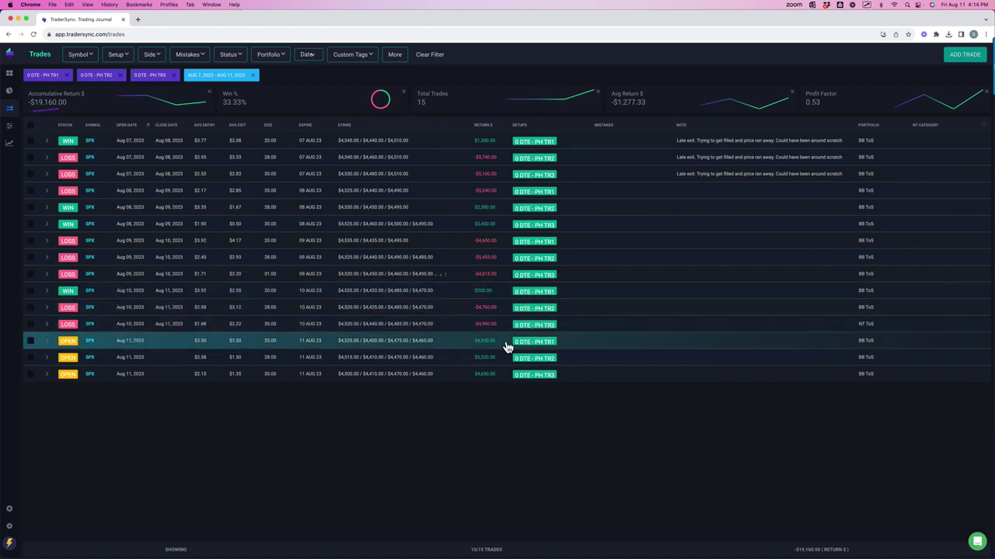
# Step: Highlight the PH TR1, TR2 and TR3 trades' returns day by day, plus the accumulative return for the week
pyautogui.moveTo(564, 334)
pyautogui.mouseDown()
pyautogui.moveTo(489, 334)
pyautogui.moveTo(466, 373)
pyautogui.moveTo(512, 391)
pyautogui.moveTo(568, 350)
pyautogui.mouseUp()
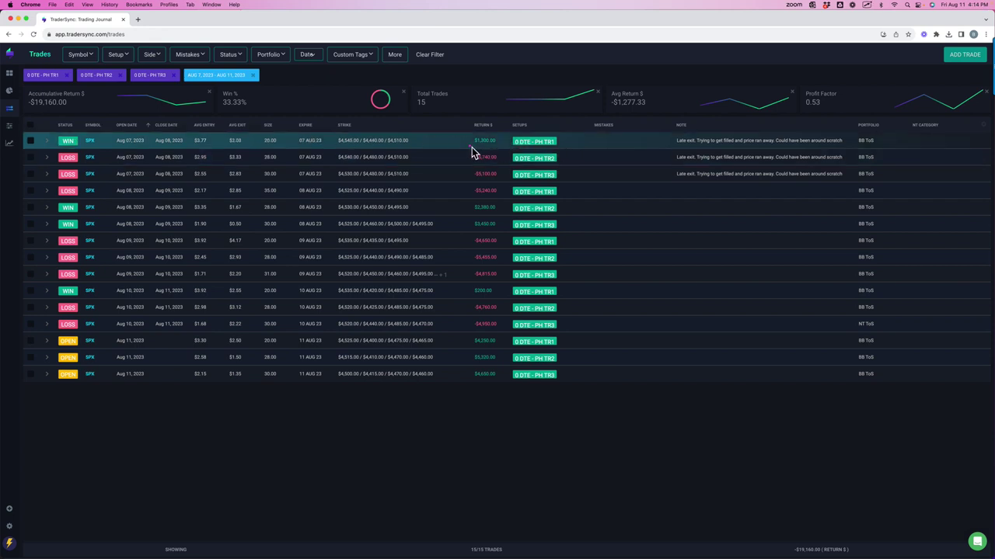
pyautogui.moveTo(474, 145)
pyautogui.mouseDown()
pyautogui.moveTo(495, 145)
pyautogui.moveTo(453, 161)
pyautogui.moveTo(468, 170)
pyautogui.moveTo(468, 202)
pyautogui.mouseUp()
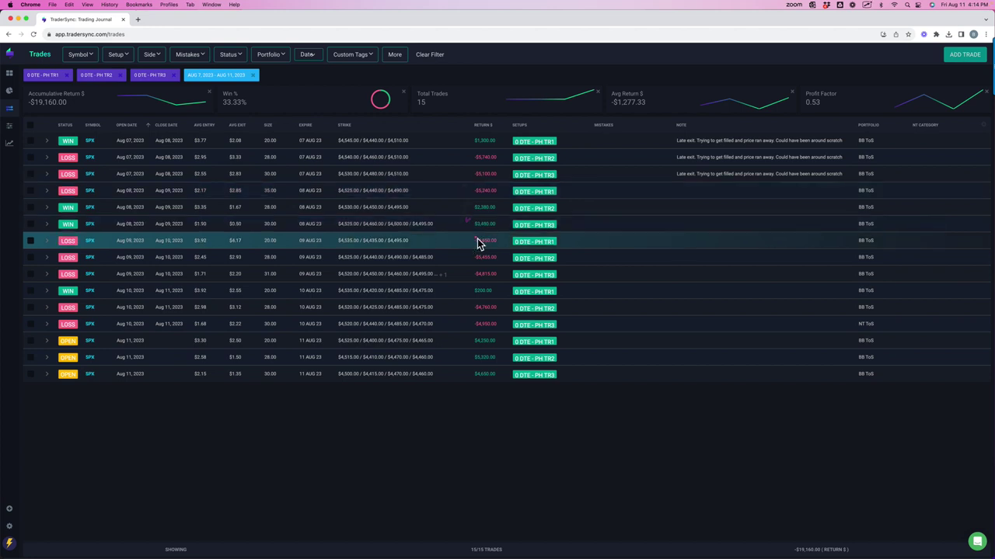
pyautogui.moveTo(477, 238)
pyautogui.mouseDown()
pyautogui.moveTo(469, 239)
pyautogui.moveTo(477, 283)
pyautogui.mouseUp()
pyautogui.moveTo(477, 297); pyautogui.dragTo(492, 300)
pyautogui.moveTo(466, 304)
pyautogui.mouseDown()
pyautogui.moveTo(474, 311)
pyautogui.moveTo(459, 362)
pyautogui.moveTo(464, 385)
pyautogui.moveTo(476, 380)
pyautogui.mouseUp()
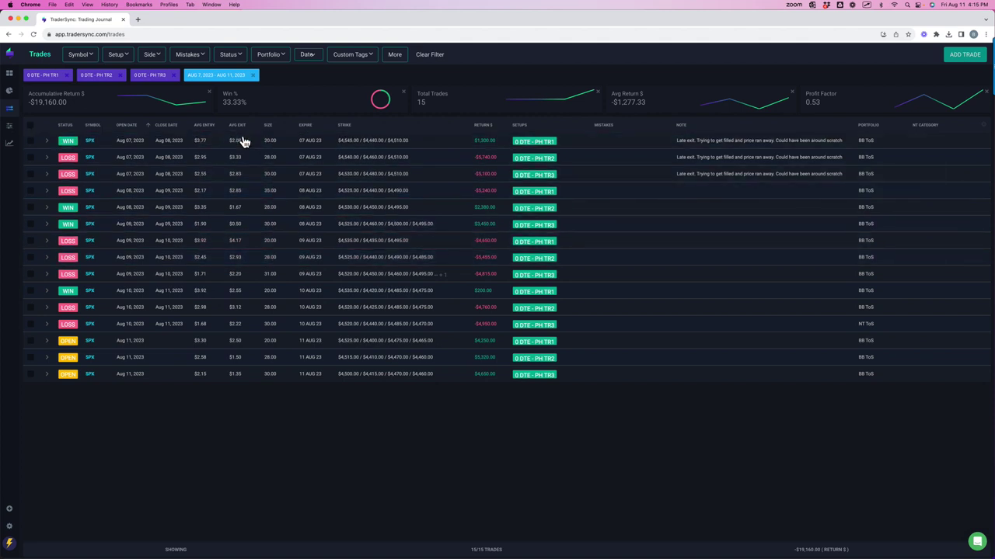
pyautogui.moveTo(258, 95)
pyautogui.mouseDown()
pyautogui.moveTo(206, 101)
pyautogui.moveTo(251, 100)
pyautogui.mouseUp()
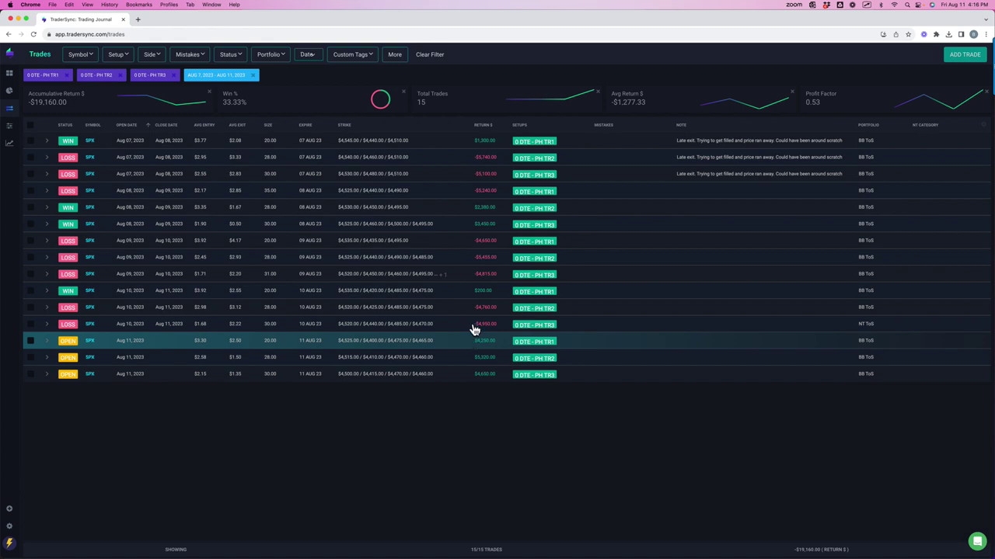
pyautogui.moveTo(495, 237)
pyautogui.mouseDown()
pyautogui.moveTo(472, 246)
pyautogui.moveTo(469, 278)
pyautogui.moveTo(495, 290)
pyautogui.mouseUp()
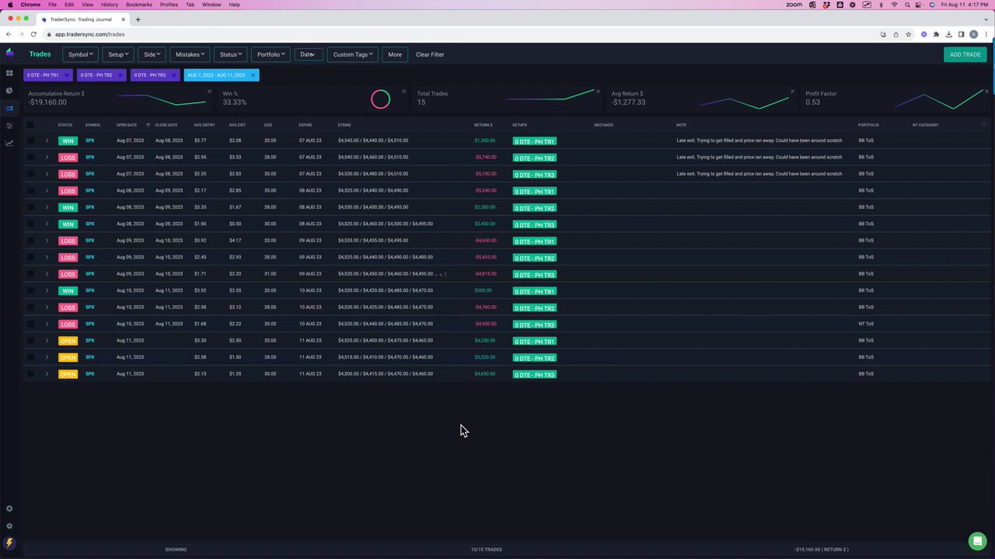
# Step: Clear the PH TR setup filters and check the week's 0 DTE - QUIET LUNCH MONDAY and QUIET LUNCH TUESDAY trades
pyautogui.click(128, 65)
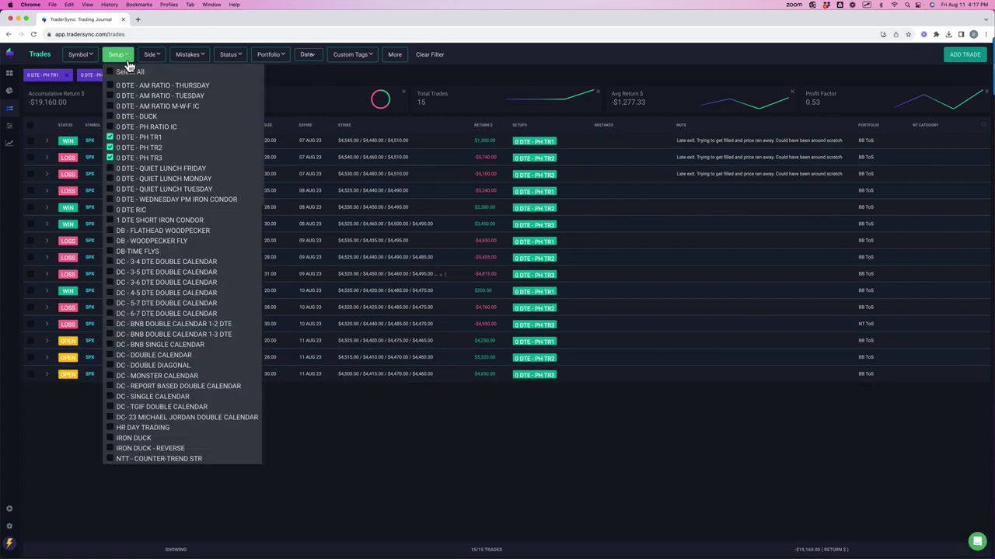
pyautogui.click(111, 138)
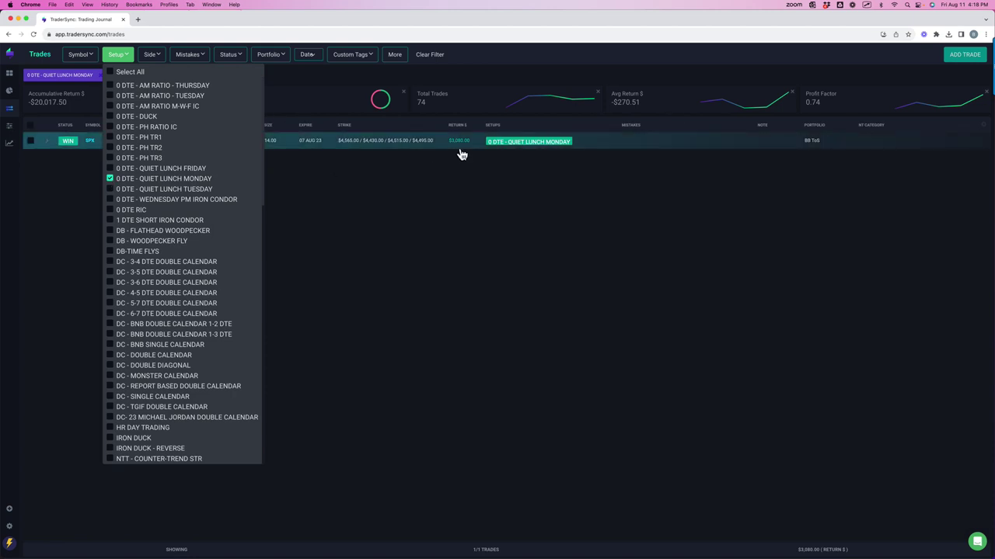
pyautogui.click(116, 179)
pyautogui.click(114, 193)
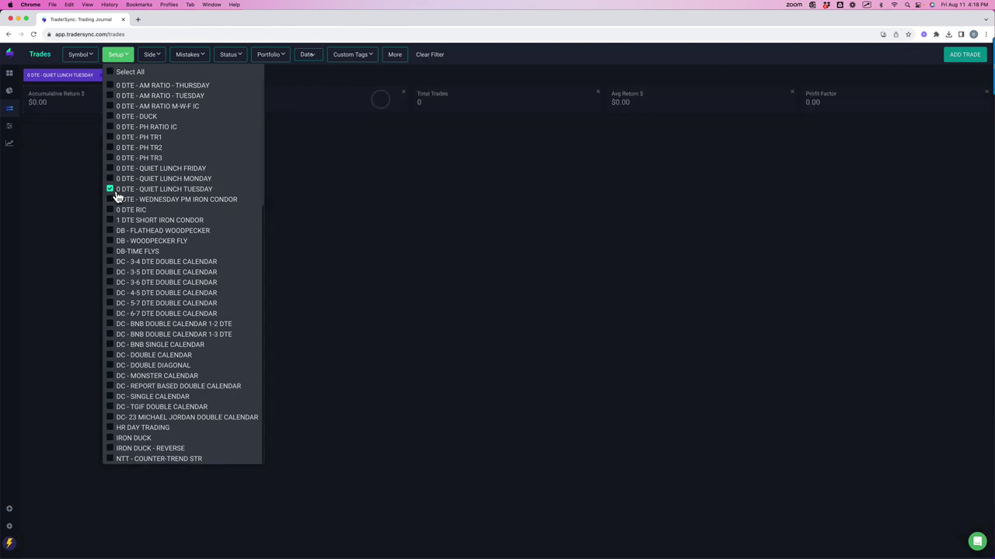
pyautogui.click(114, 198)
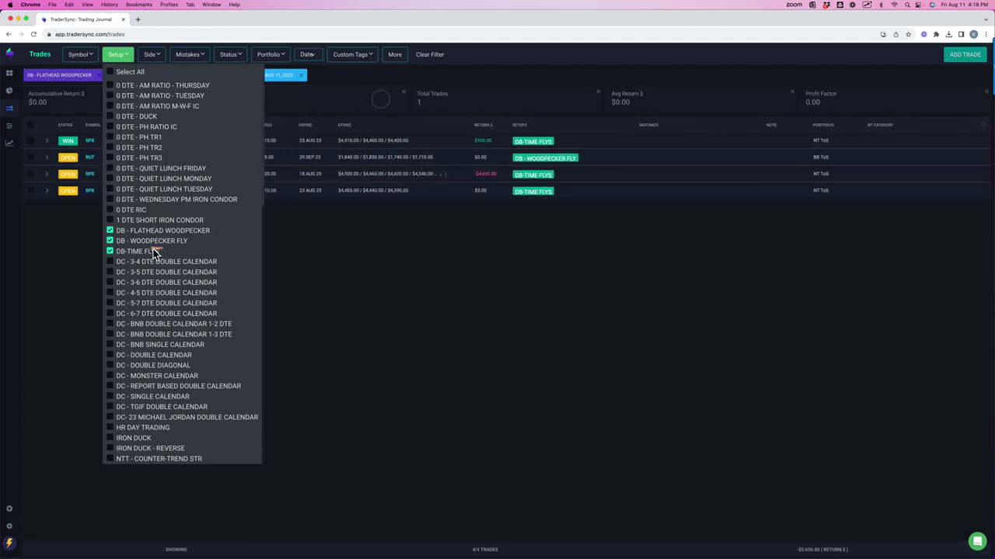
# Step: Filter the trades by DB - FLATHEAD WOODPECKER, DB - WOODPECKER FLY and DB-TIME FLYS, and highlight the listed setup tags
pyautogui.moveTo(163, 249)
pyautogui.mouseDown()
pyautogui.moveTo(113, 259)
pyautogui.moveTo(163, 259)
pyautogui.mouseUp()
pyautogui.click(407, 262)
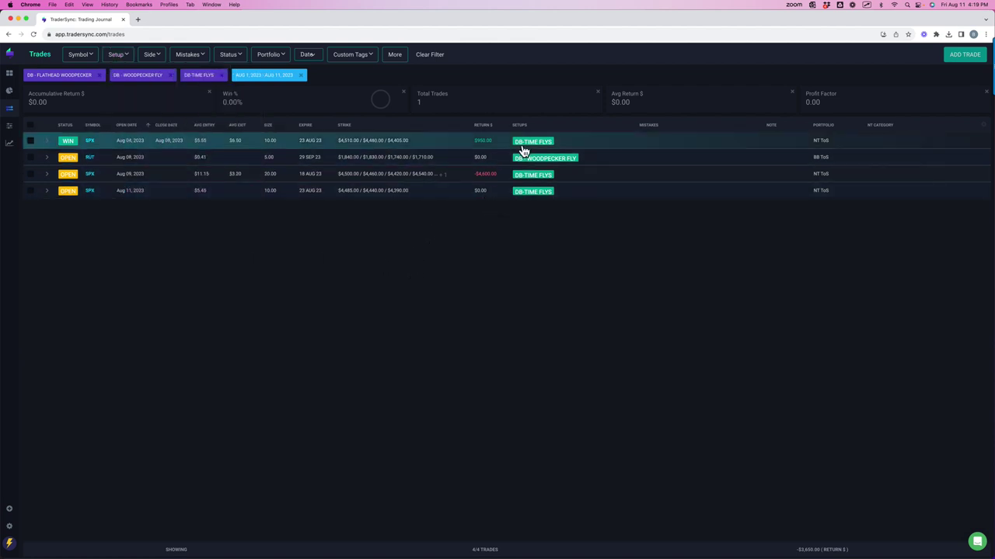
pyautogui.moveTo(546, 135)
pyautogui.mouseDown()
pyautogui.moveTo(465, 136)
pyautogui.moveTo(460, 147)
pyautogui.moveTo(502, 152)
pyautogui.mouseUp()
pyautogui.moveTo(586, 154)
pyautogui.mouseDown()
pyautogui.moveTo(506, 150)
pyautogui.moveTo(584, 163)
pyautogui.mouseUp()
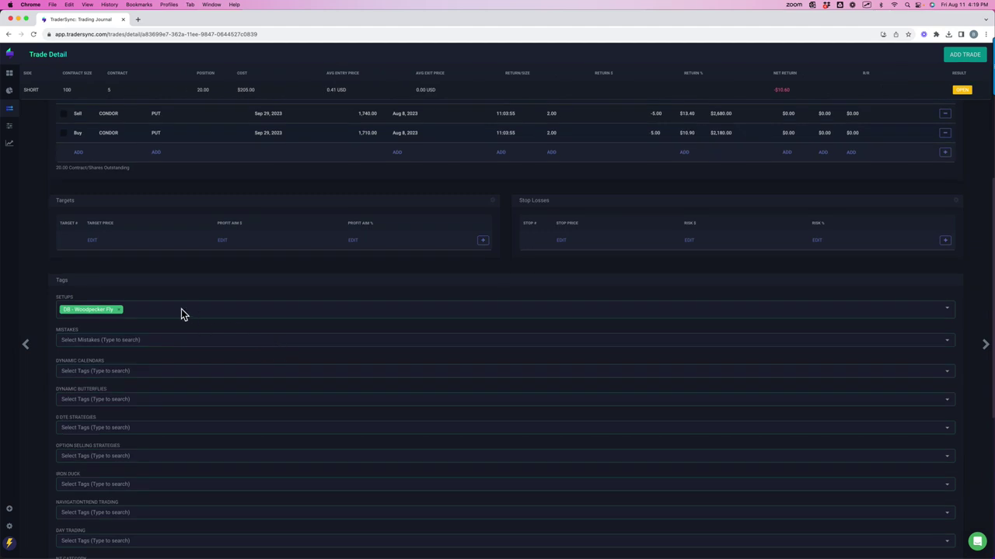
# Step: Replace the August 8 RUT trade's setup tag with DB - Flathead Woodpecker, and highlight the August 9 Time Flys trade's return
pyautogui.click(119, 311)
pyautogui.write('db')
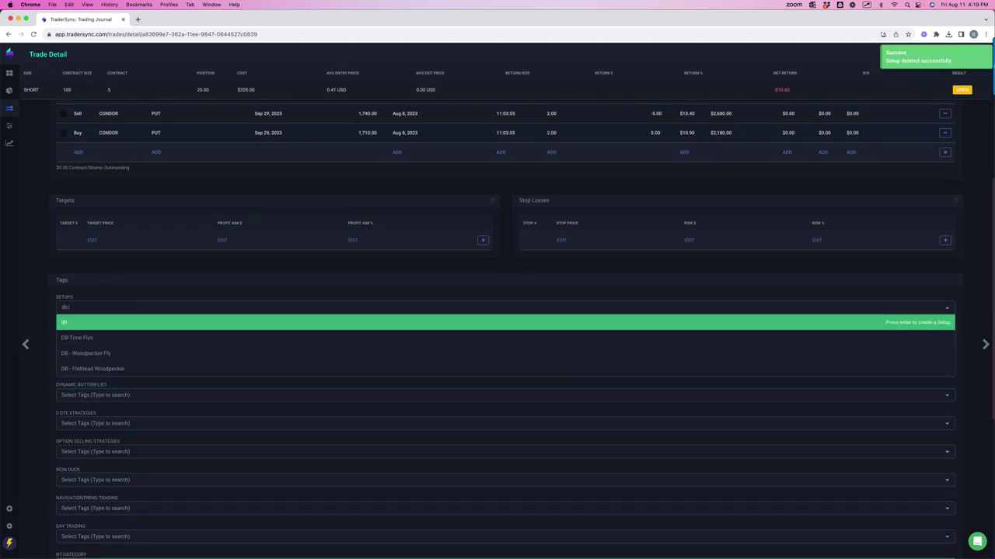
pyautogui.click(128, 368)
pyautogui.click(129, 273)
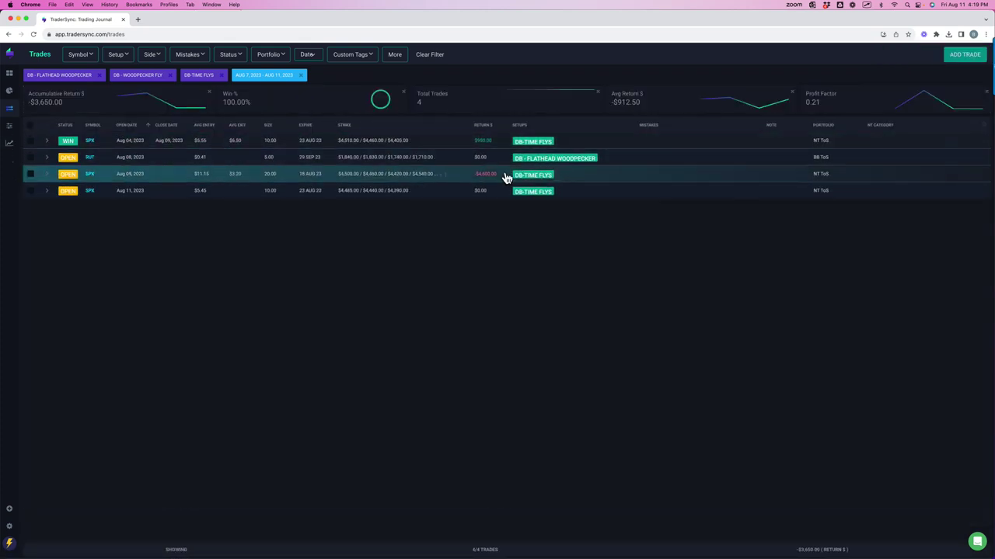
pyautogui.moveTo(501, 171)
pyautogui.mouseDown()
pyautogui.moveTo(477, 171)
pyautogui.moveTo(473, 182)
pyautogui.moveTo(500, 178)
pyautogui.mouseUp()
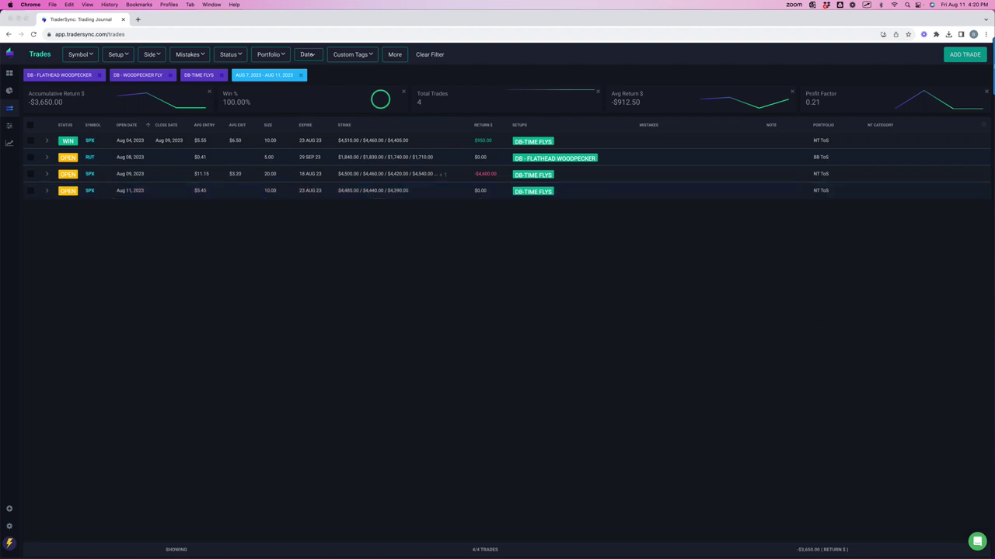
# Step: Switch to thinkorswim and load SPX from the current account watchlist into the Analyze risk profile
pyautogui.press('super+Tab')
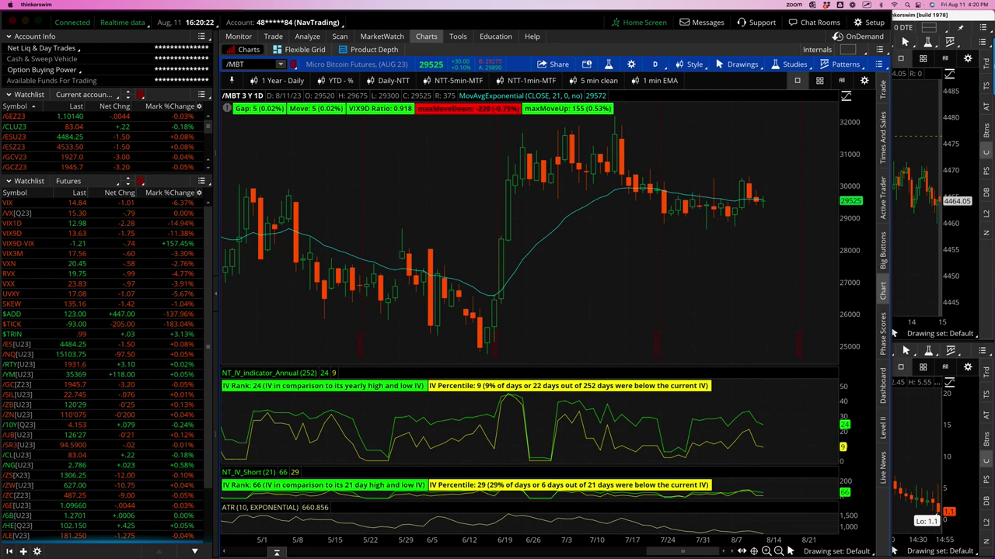
pyautogui.click(306, 36)
pyautogui.scroll(-3, 160, 148)
pyautogui.click(125, 166)
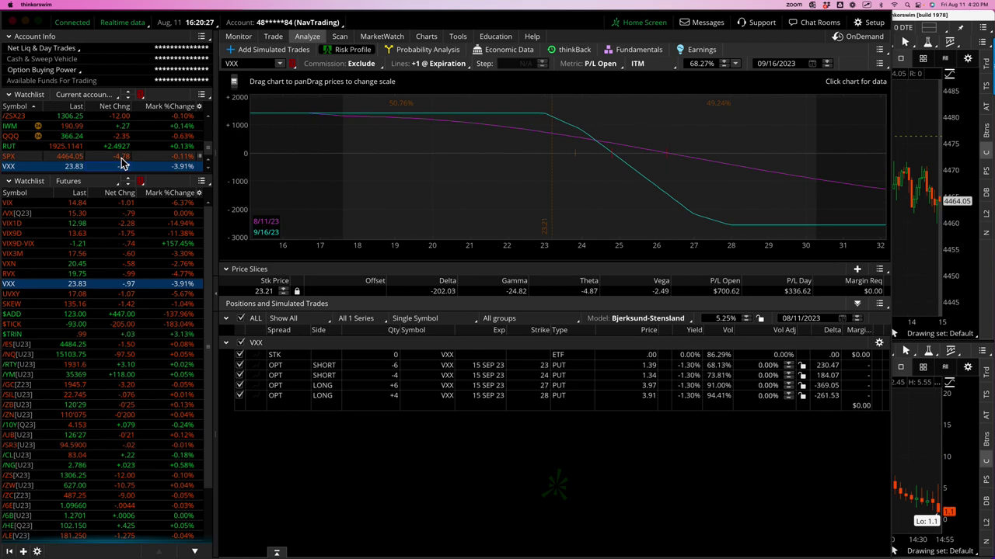
pyautogui.click(122, 157)
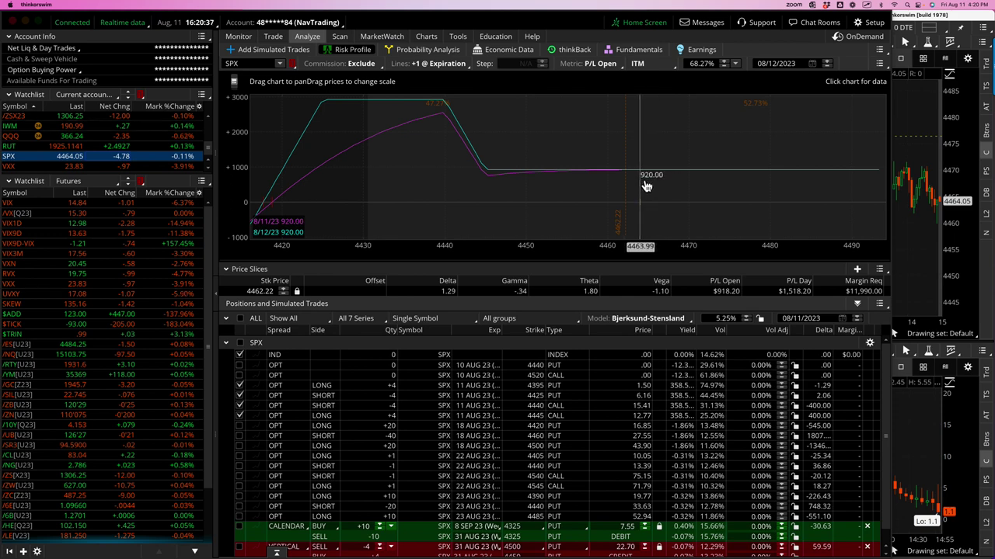
# Step: Limit the SPX positions to the Time Flys group and plot the three 18 AUG 23 put legs at 4420, 4460 and 4500
pyautogui.click(504, 320)
pyautogui.click(519, 413)
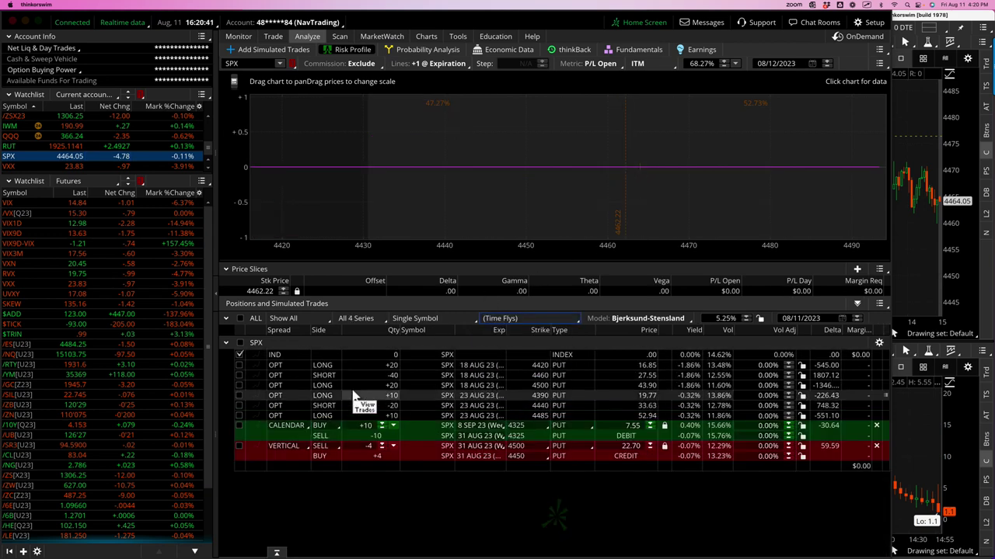
pyautogui.click(239, 365)
pyautogui.click(239, 375)
pyautogui.click(239, 385)
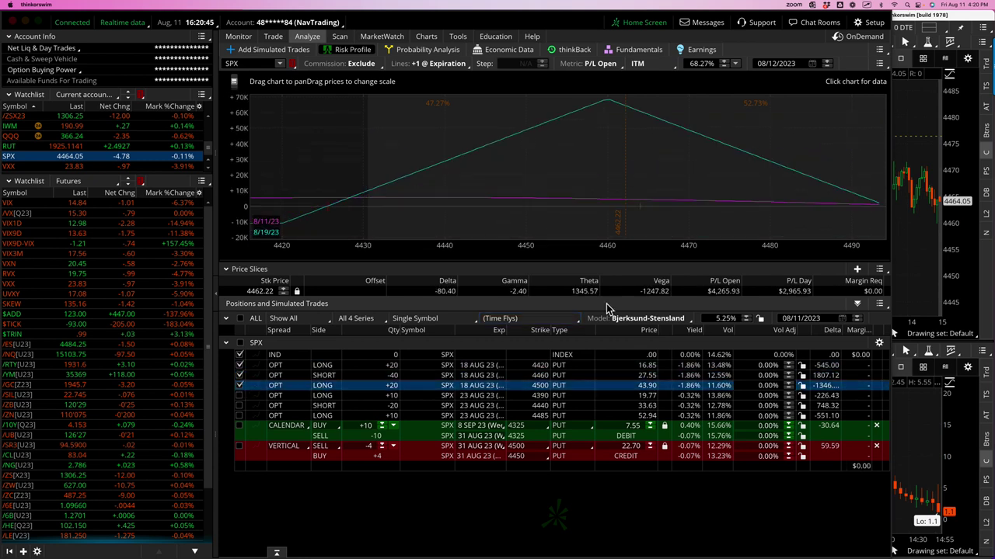
# Step: Mark the upside of the 18 AUG 23 fly's risk graph, preview its profit at 08/14/2023, and reset the date to today
pyautogui.moveTo(698, 249)
pyautogui.mouseDown()
pyautogui.moveTo(502, 240)
pyautogui.moveTo(802, 215)
pyautogui.mouseUp()
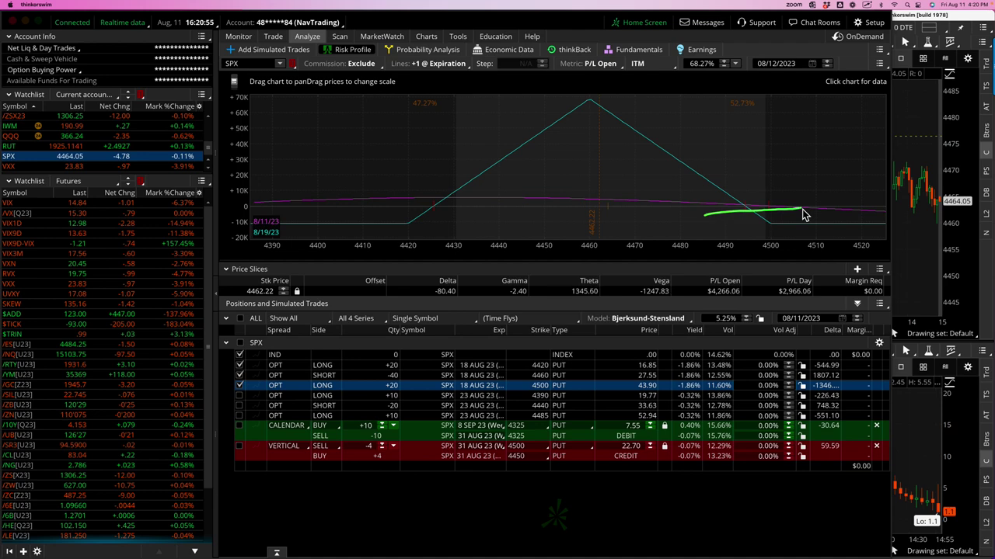
pyautogui.moveTo(804, 215)
pyautogui.mouseDown()
pyautogui.moveTo(615, 210)
pyautogui.moveTo(815, 195)
pyautogui.mouseUp()
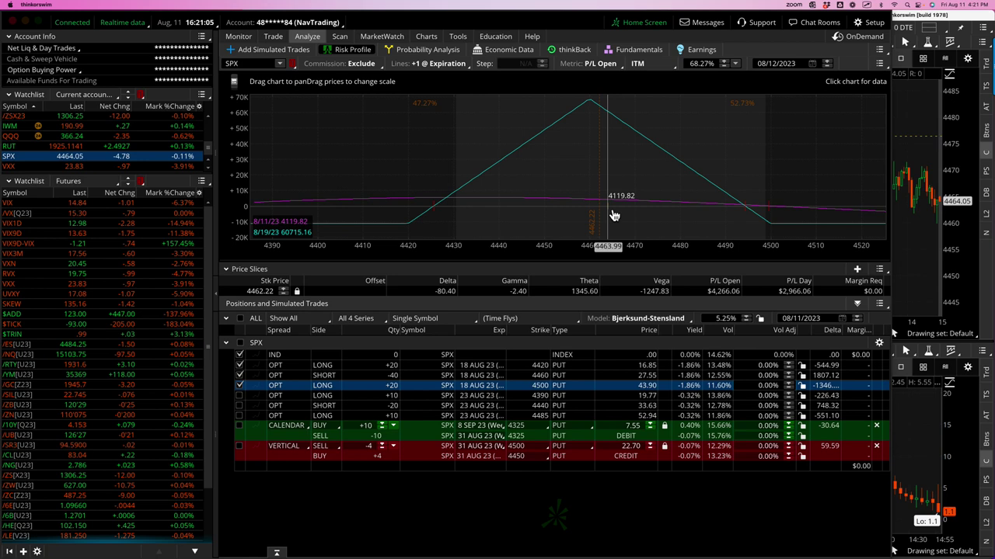
pyautogui.click(860, 317)
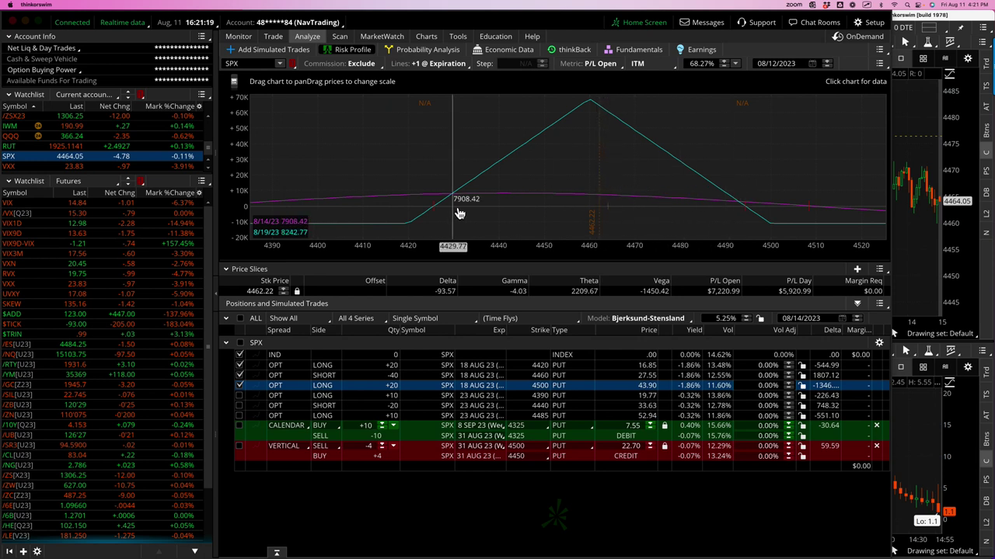
pyautogui.click(842, 319)
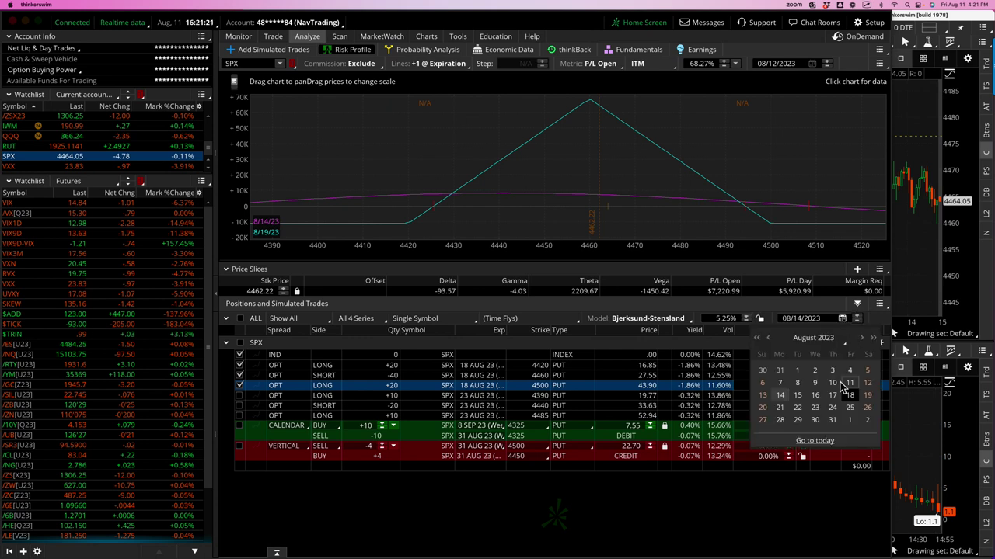
pyautogui.click(815, 441)
# Step: Plot the 23 AUG 23 put legs at 4390, 4440 and 4485 instead, and remove the simulated calendar and vertical
pyautogui.click(239, 385)
pyautogui.click(239, 375)
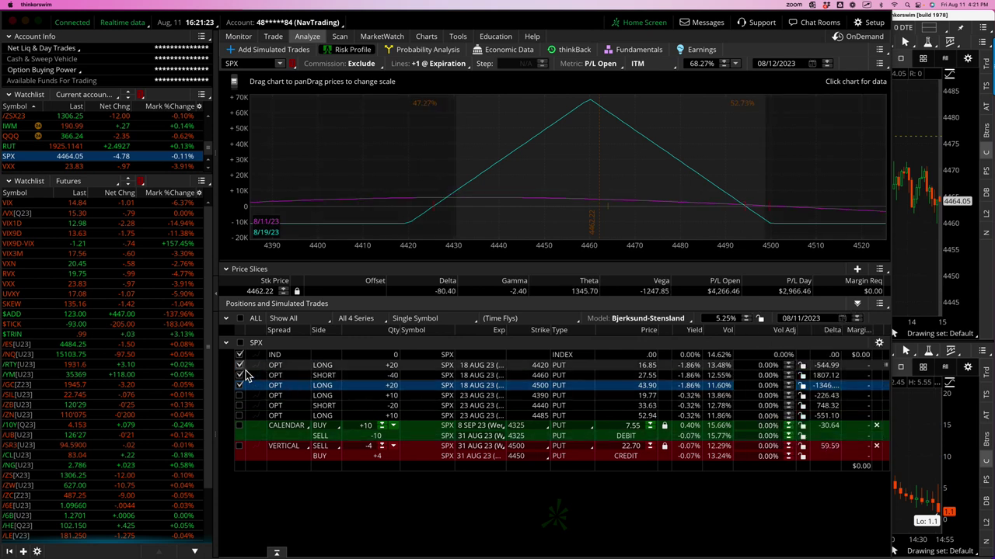
pyautogui.click(240, 365)
pyautogui.click(240, 375)
pyautogui.click(240, 386)
pyautogui.click(240, 396)
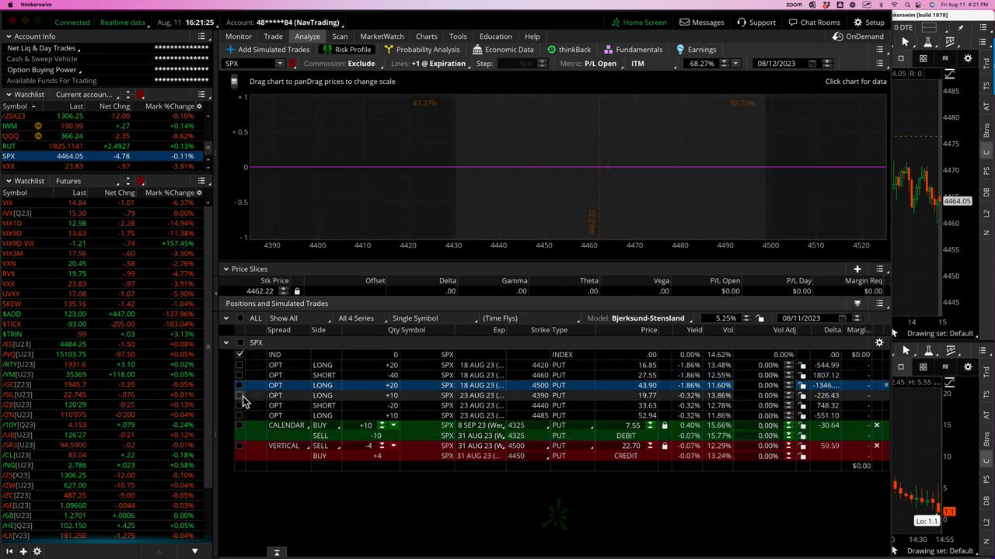
pyautogui.click(240, 405)
pyautogui.click(239, 416)
pyautogui.click(876, 425)
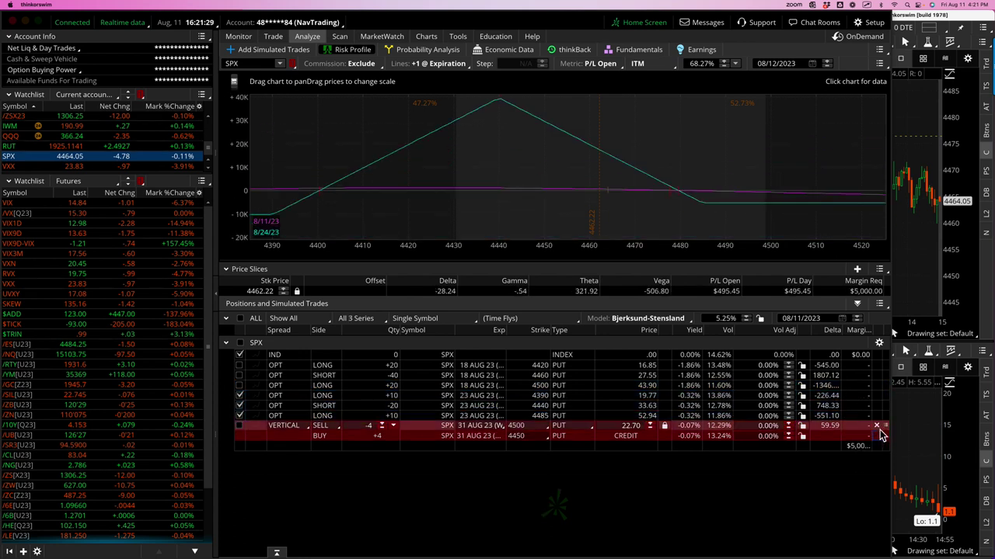
pyautogui.click(877, 425)
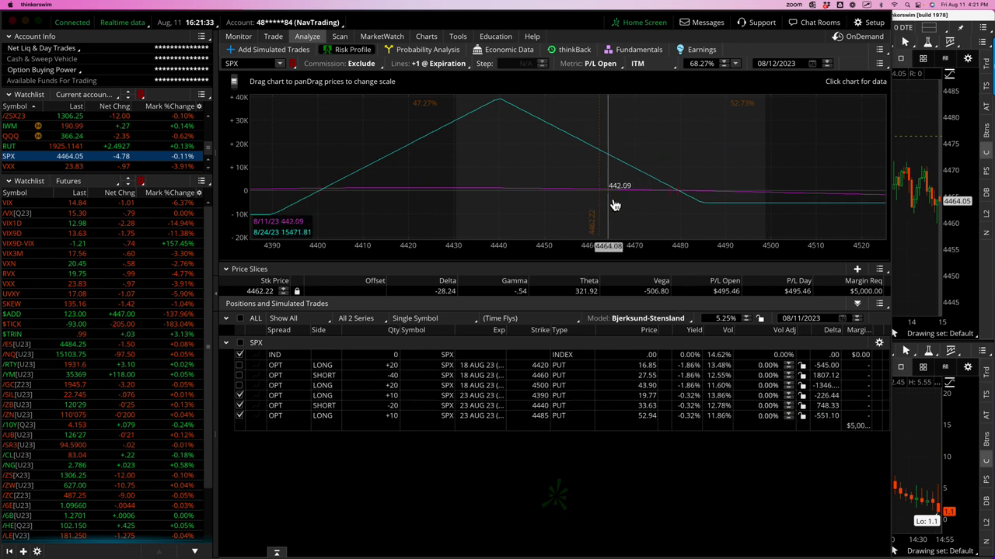
# Step: Examine the 23 AUG 23 fly's risk graph around the current price and highlight its downside expiration loss
pyautogui.moveTo(615, 223); pyautogui.dragTo(706, 234)
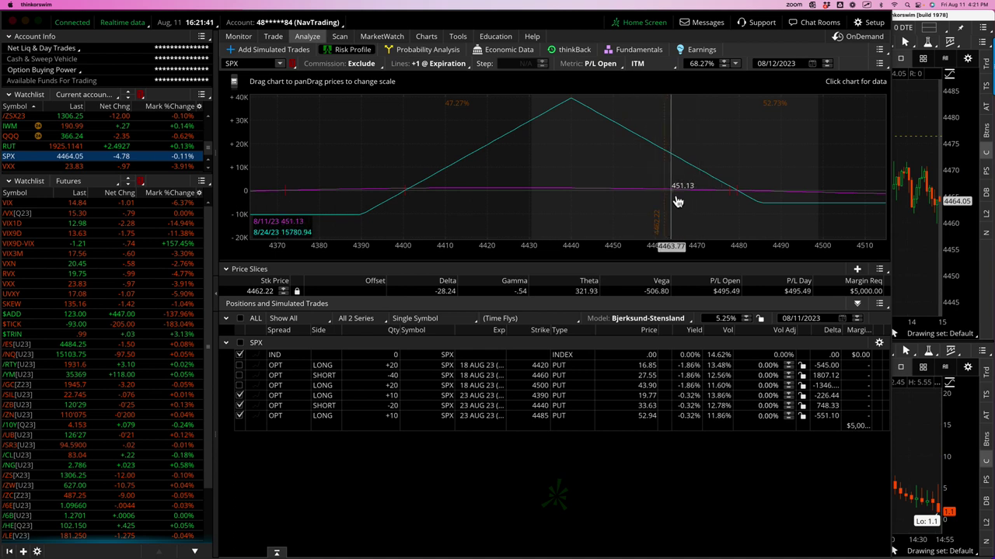
pyautogui.moveTo(672, 200); pyautogui.dragTo(607, 202)
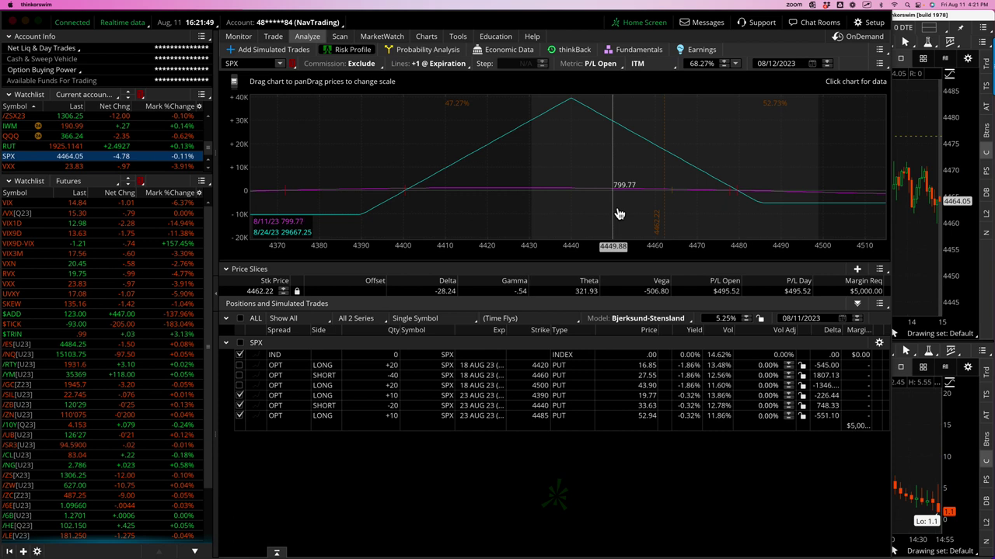
pyautogui.moveTo(619, 214); pyautogui.dragTo(587, 215)
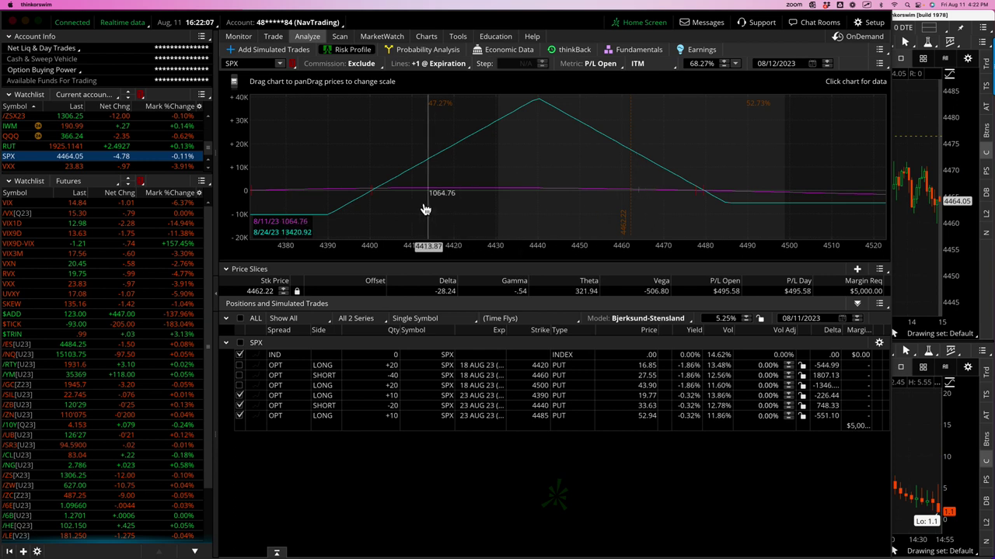
pyautogui.moveTo(284, 221)
pyautogui.mouseDown()
pyautogui.moveTo(267, 217)
pyautogui.moveTo(315, 223)
pyautogui.moveTo(267, 216)
pyautogui.moveTo(320, 221)
pyautogui.mouseUp()
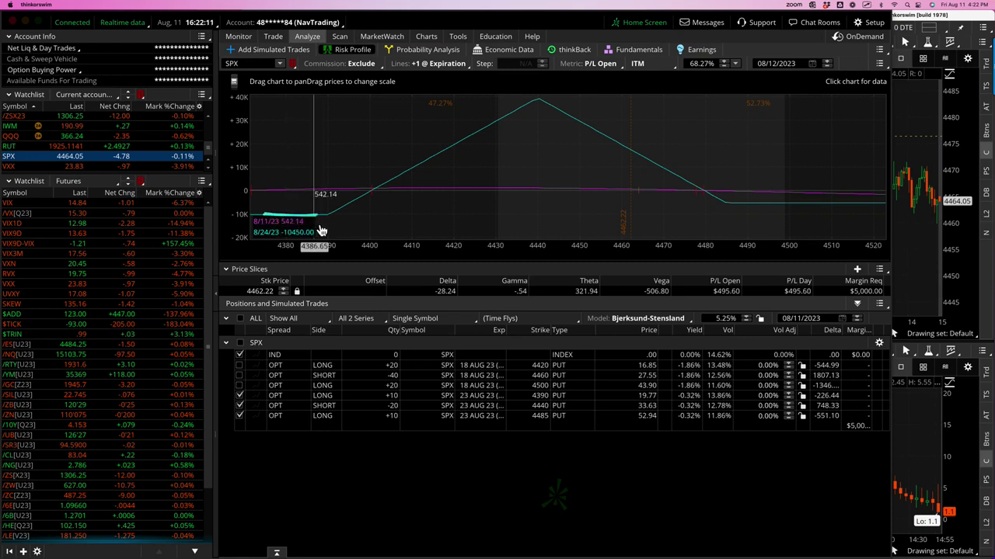
pyautogui.moveTo(294, 245)
pyautogui.mouseDown()
pyautogui.moveTo(322, 244)
pyautogui.moveTo(301, 247)
pyautogui.mouseUp()
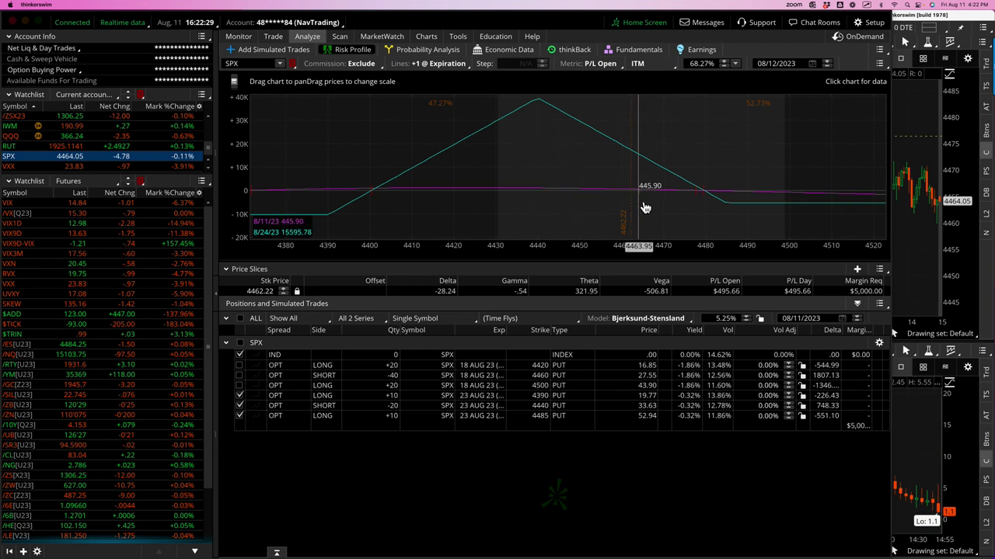
# Step: Preview the 23 AUG 23 fly's profit and loss at 08/14/2023, and return the analysis date to today
pyautogui.click(857, 317)
pyautogui.click(857, 316)
pyautogui.click(857, 316)
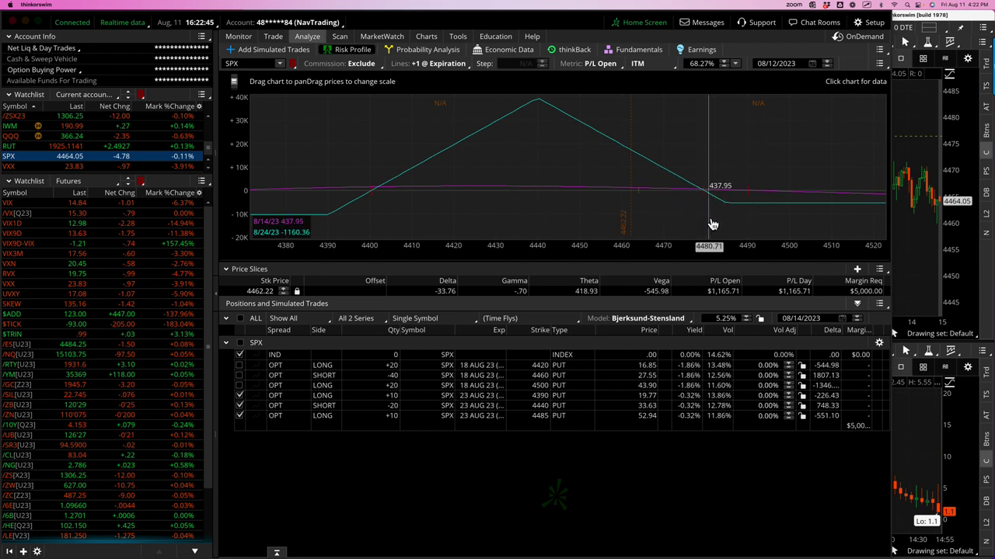
pyautogui.click(843, 320)
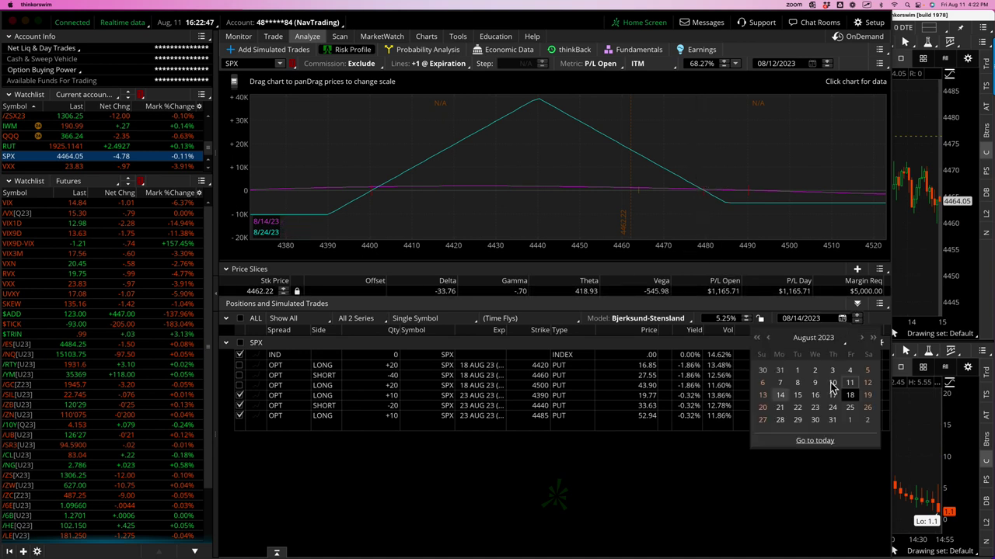
pyautogui.click(826, 444)
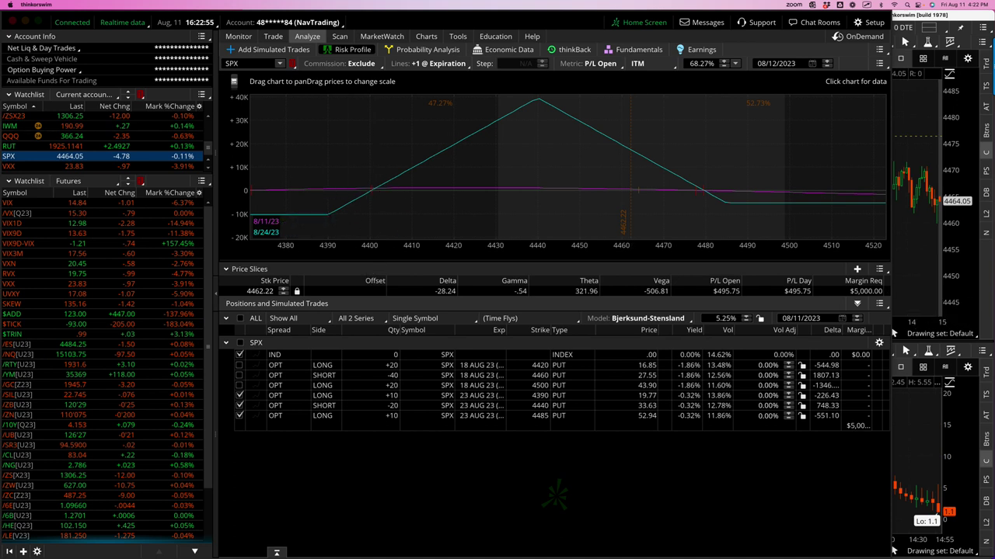
# Step: Switch to TraderSync and clear the Flathead Woodpecker, Woodpecker Fly and Time Flys setups from the trade filter
pyautogui.press('super+Tab')
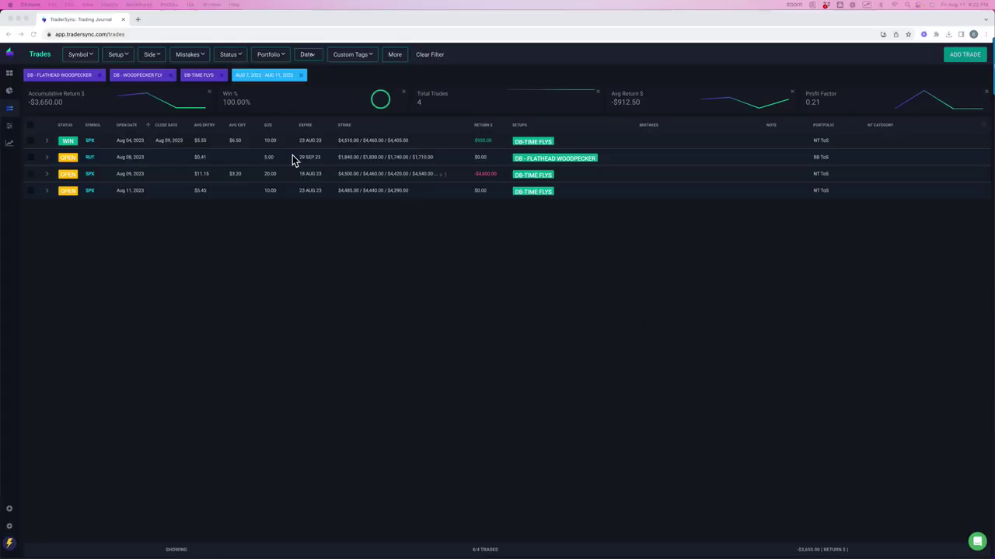
pyautogui.click(117, 55)
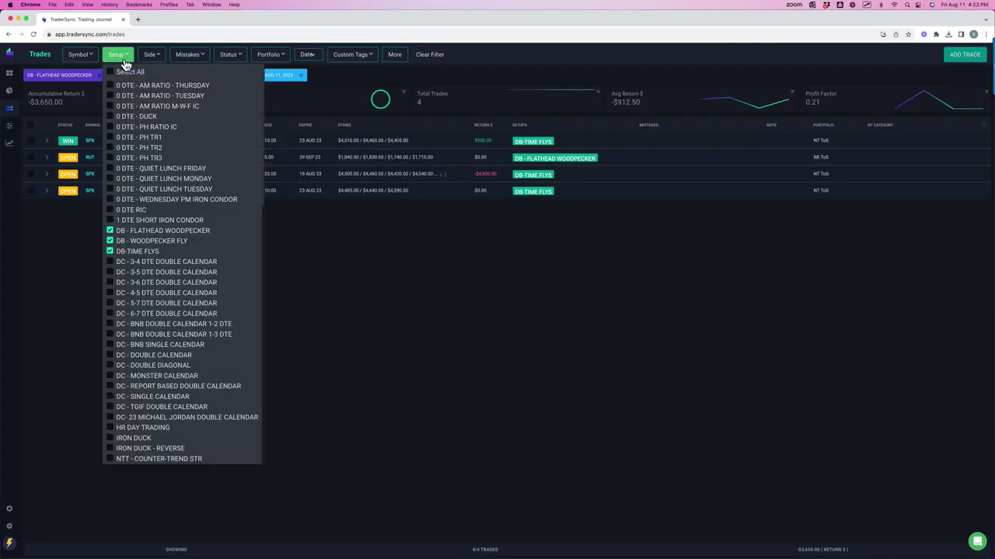
pyautogui.click(115, 242)
pyautogui.click(112, 231)
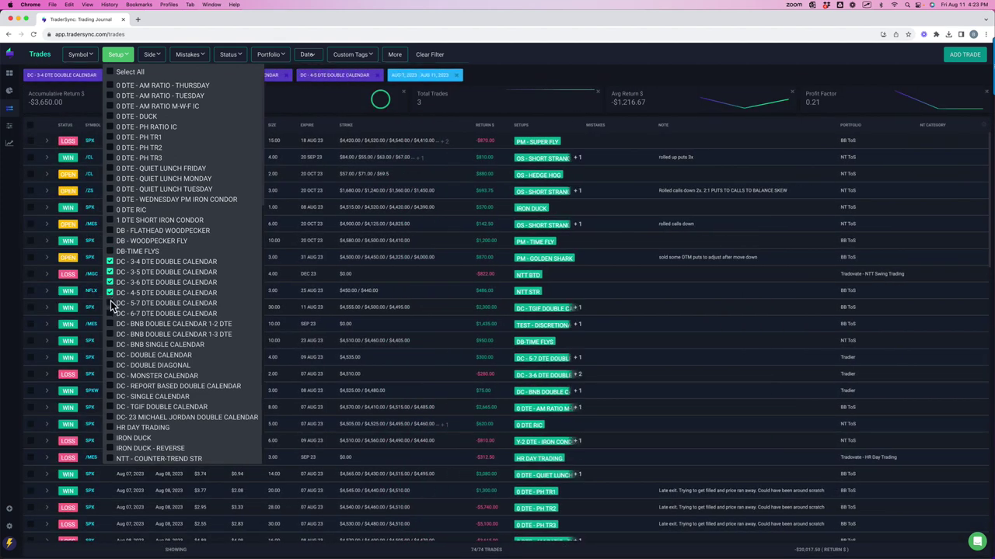
# Step: Filter the trades by all DC setups, from DC - 3-4 DTE Double Calendar through DC- 23 Michael Jordan Double Calendar
pyautogui.click(113, 303)
pyautogui.click(114, 313)
pyautogui.click(113, 324)
pyautogui.click(114, 334)
pyautogui.click(113, 344)
pyautogui.click(114, 356)
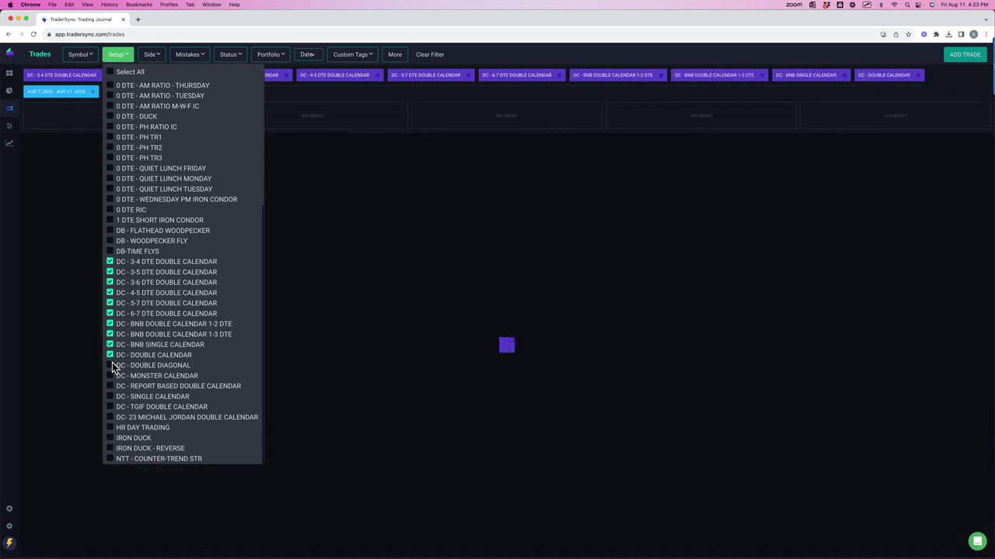
pyautogui.click(114, 365)
pyautogui.click(110, 376)
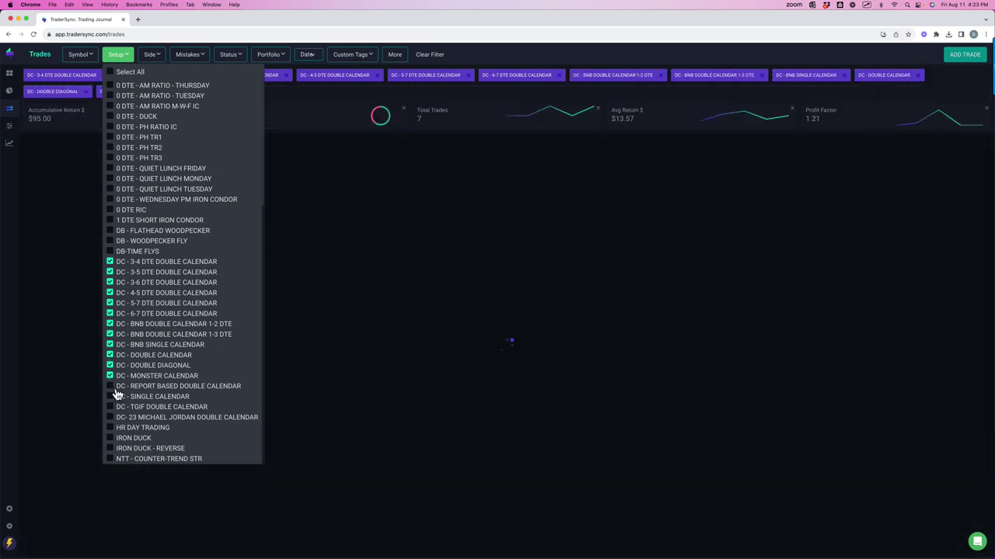
pyautogui.click(113, 386)
pyautogui.click(113, 396)
pyautogui.click(114, 407)
pyautogui.click(113, 417)
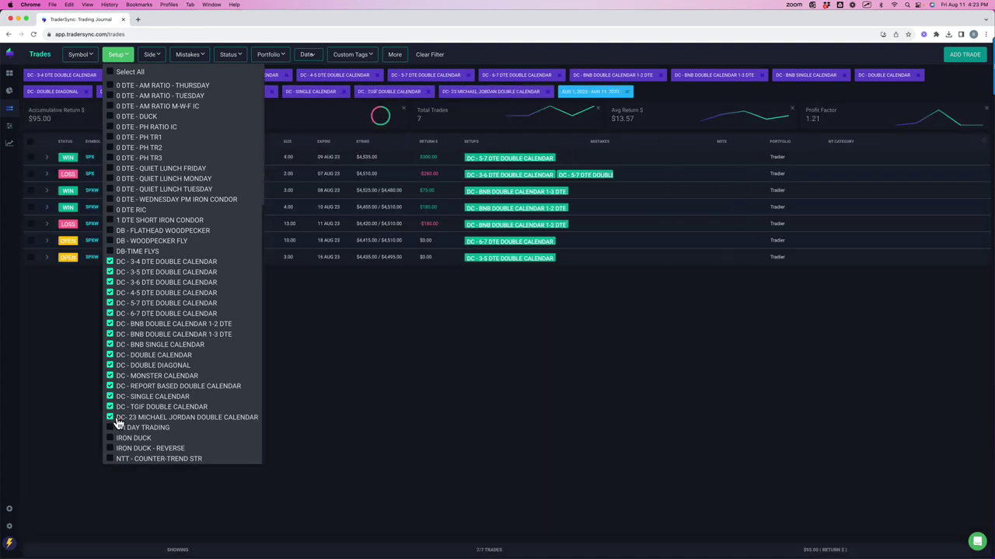
pyautogui.click(458, 404)
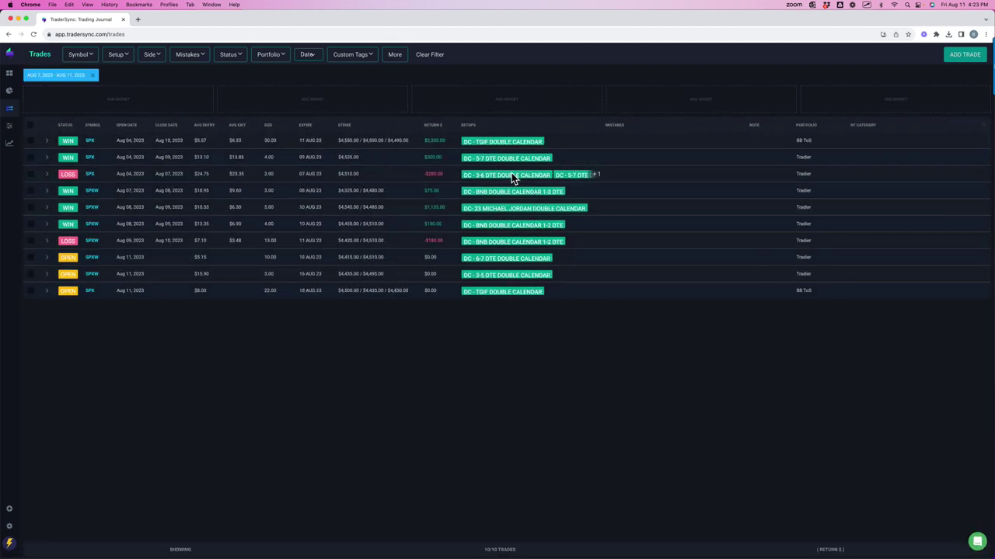
# Step: Mark the returns of the TGIF, 5-7 DTE and 3-6 DTE double calendar trades opened on Aug 04, 2023
pyautogui.moveTo(448, 152)
pyautogui.mouseDown()
pyautogui.moveTo(440, 151)
pyautogui.moveTo(451, 166)
pyautogui.mouseUp()
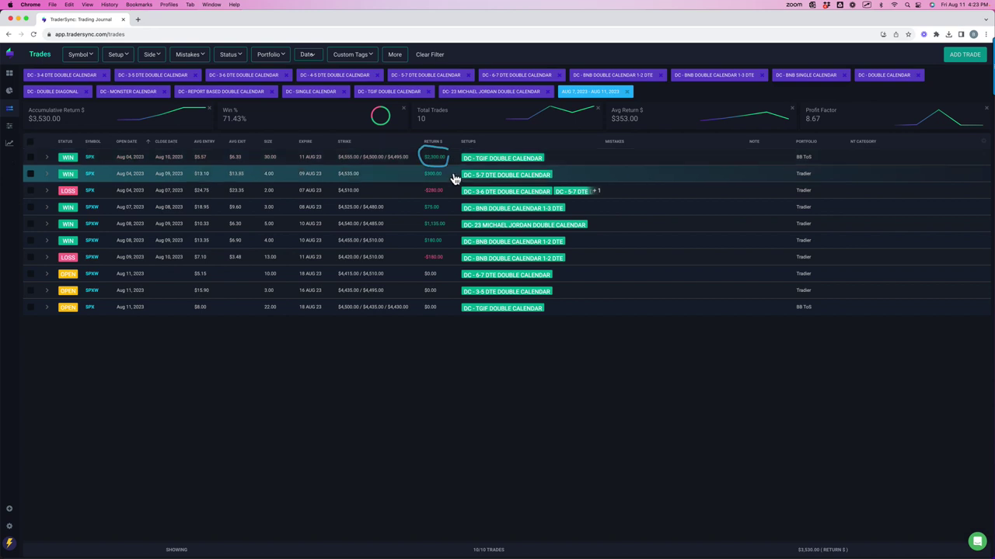
pyautogui.moveTo(440, 177); pyautogui.dragTo(445, 181)
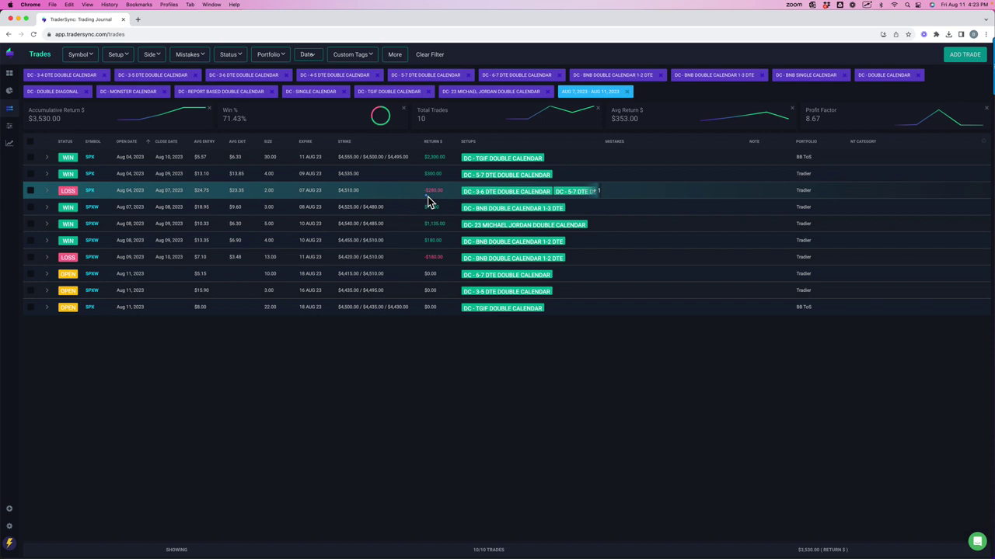
pyautogui.moveTo(427, 198); pyautogui.dragTo(445, 196)
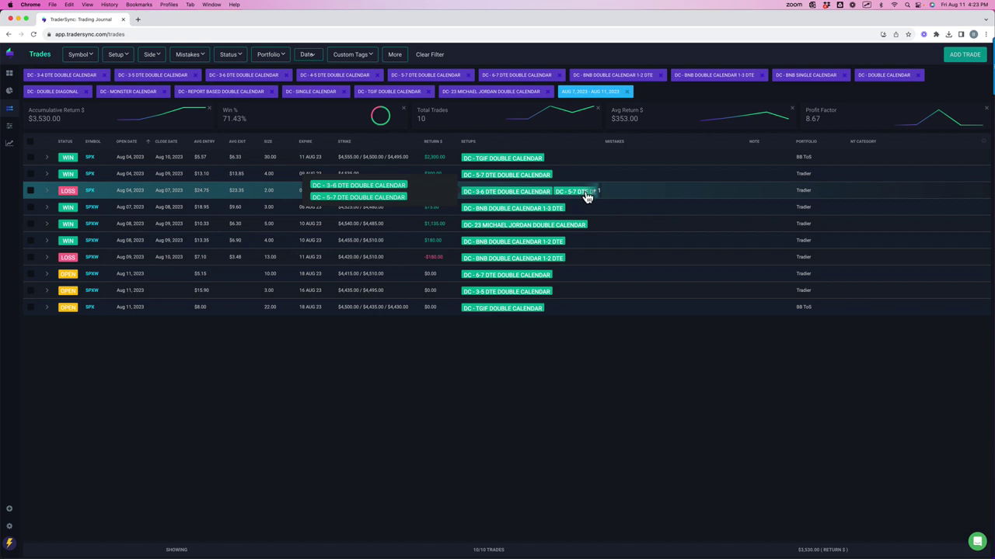
# Step: Remove the DC - 5-7 DTE Double Calendar setup from the losing SPX 4510 trade's details, and return to the trades list
pyautogui.click(647, 196)
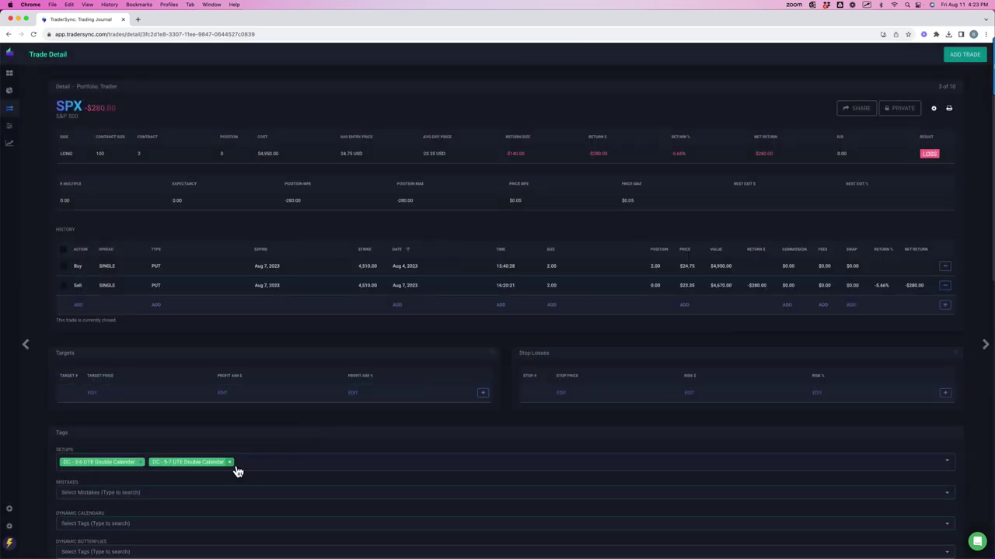
pyautogui.click(230, 462)
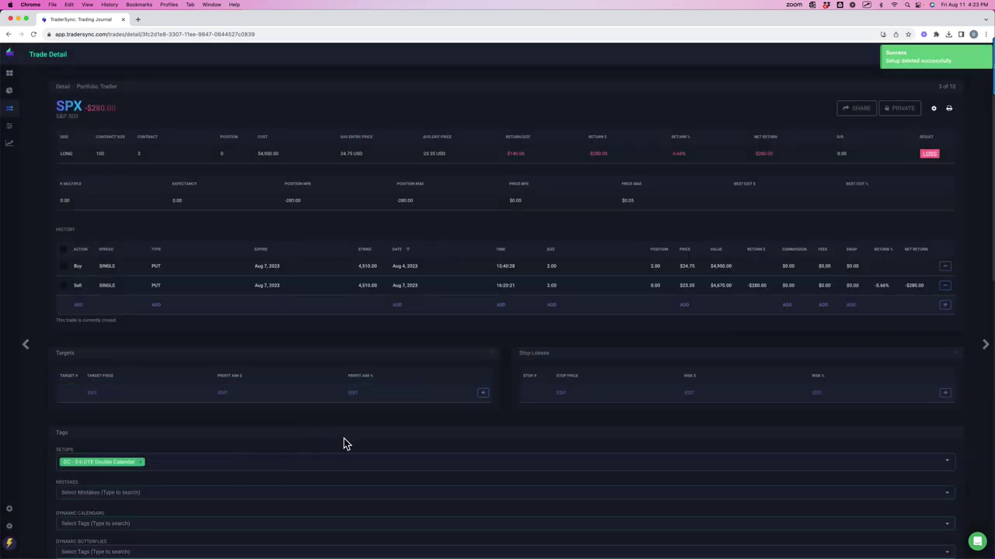
pyautogui.click(34, 130)
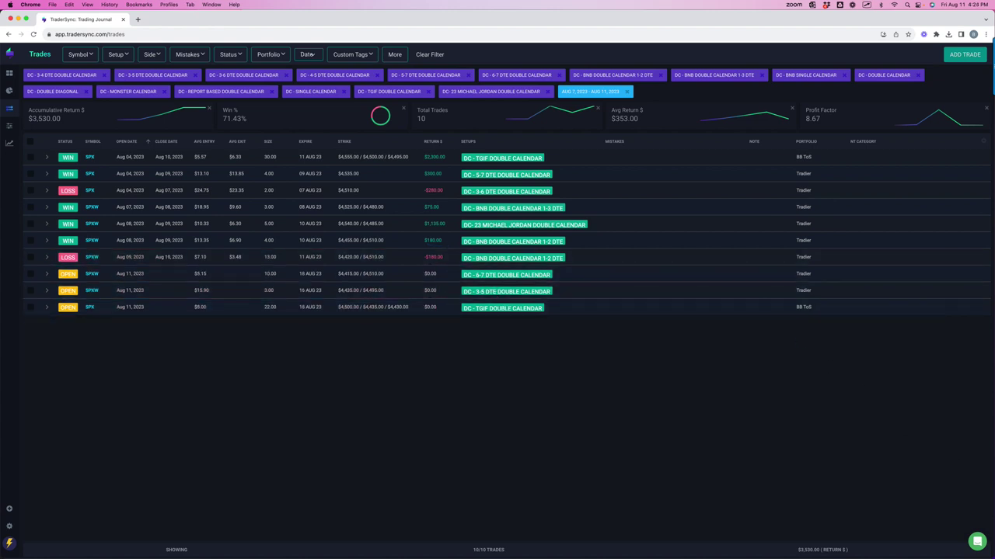
# Step: Switch to thinkorswim and display the risk profile for the BB Account
pyautogui.press('super+Tab')
pyautogui.click(281, 22)
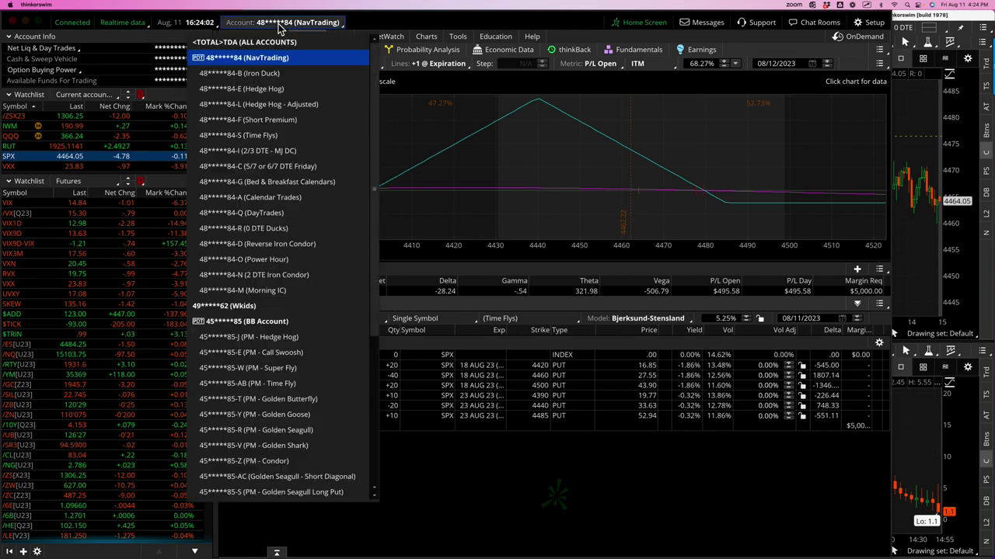
pyautogui.click(262, 322)
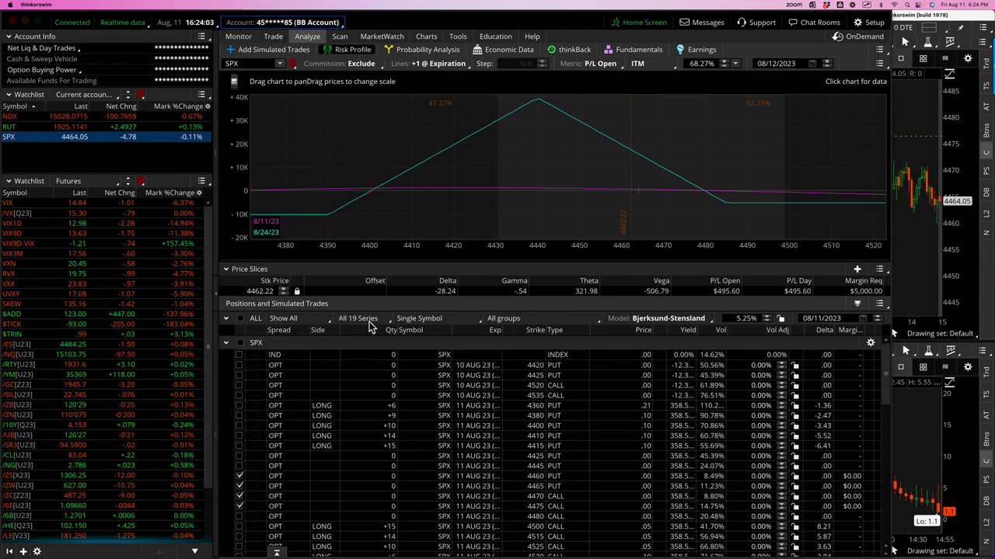
# Step: Try filtering the SPX positions to the TGIF Double Calendars group
pyautogui.click(508, 323)
pyautogui.scroll(-5, 575, 400)
pyautogui.click(522, 400)
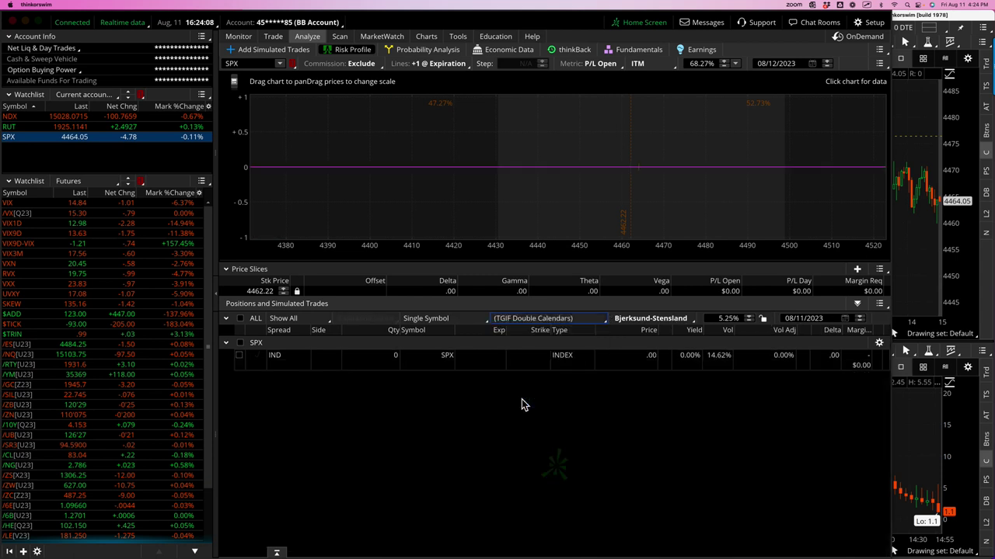
pyautogui.click(171, 145)
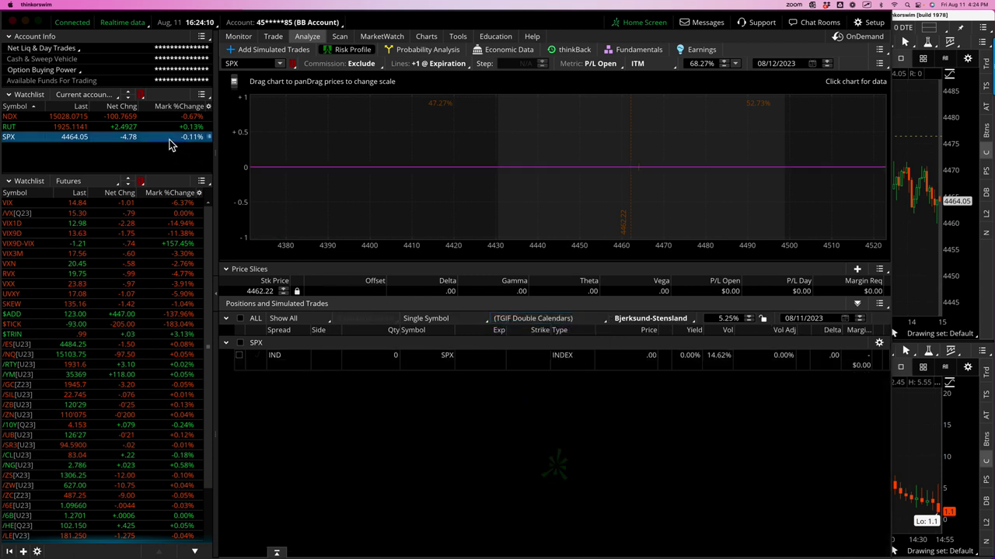
# Step: Show the Unallocated SPX positions and exclude the 11 AUG 23 4460 put, 4465 put and 4475 call from the graph
pyautogui.click(518, 319)
pyautogui.scroll(-2, 533, 386)
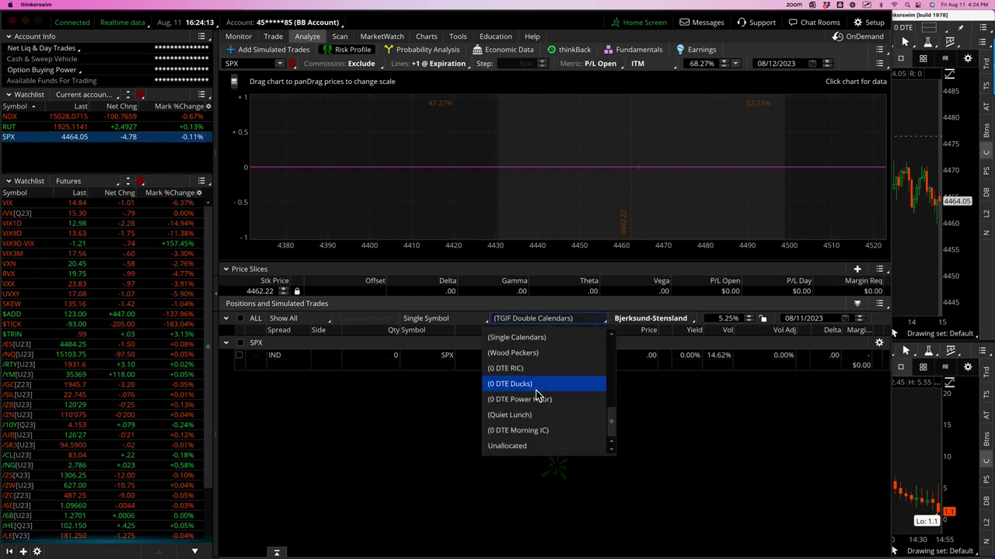
pyautogui.click(511, 448)
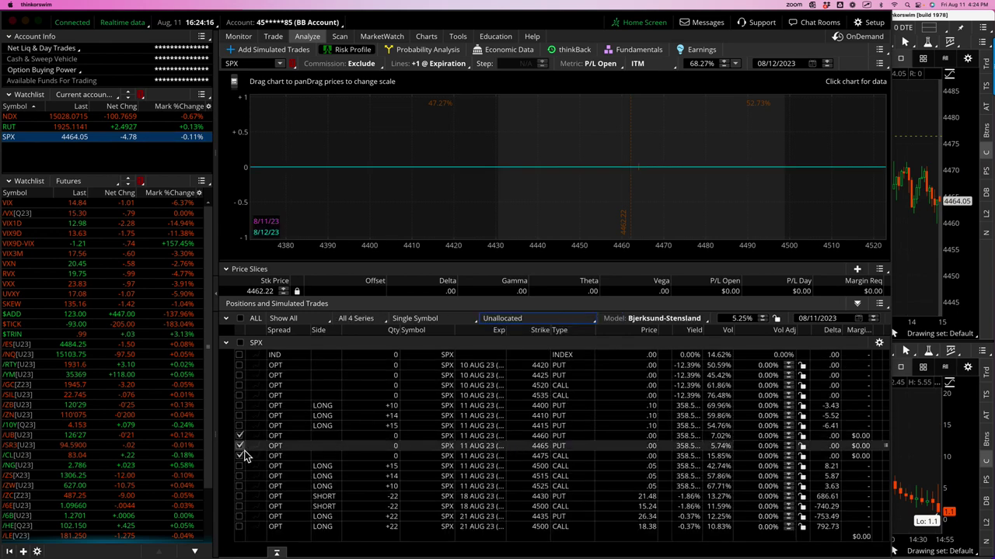
pyautogui.click(239, 435)
pyautogui.click(239, 446)
pyautogui.click(239, 455)
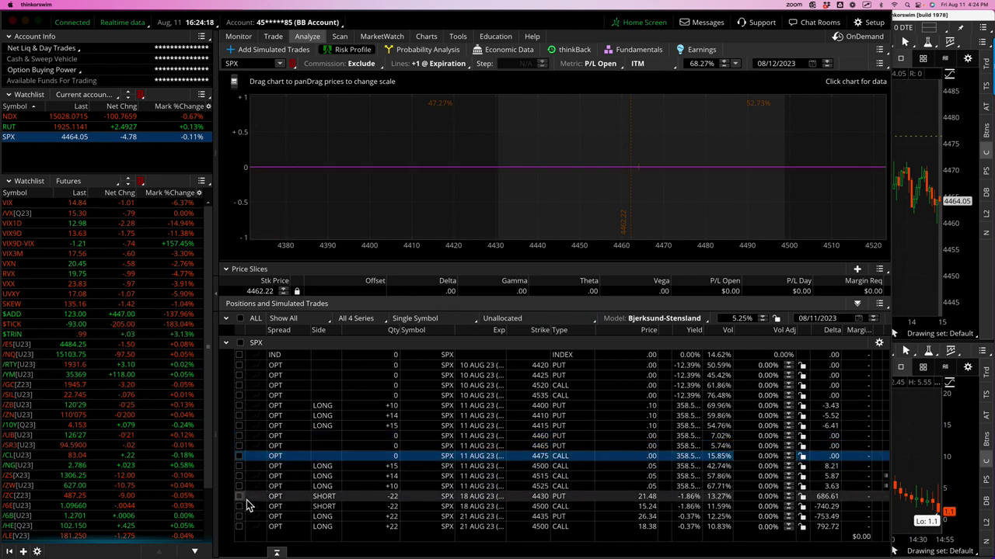
# Step: Plot the 18 AUG 23 4430 put and 4500 call with the 21 AUG 23 4435 put and 4500 call, and mark the graph near the current price
pyautogui.click(239, 495)
pyautogui.click(239, 506)
pyautogui.click(239, 515)
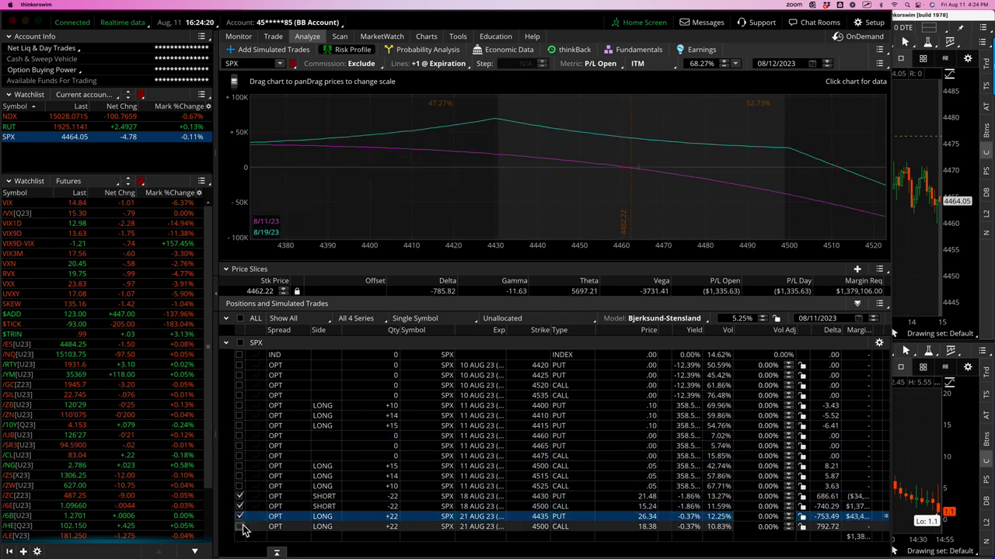
pyautogui.click(240, 526)
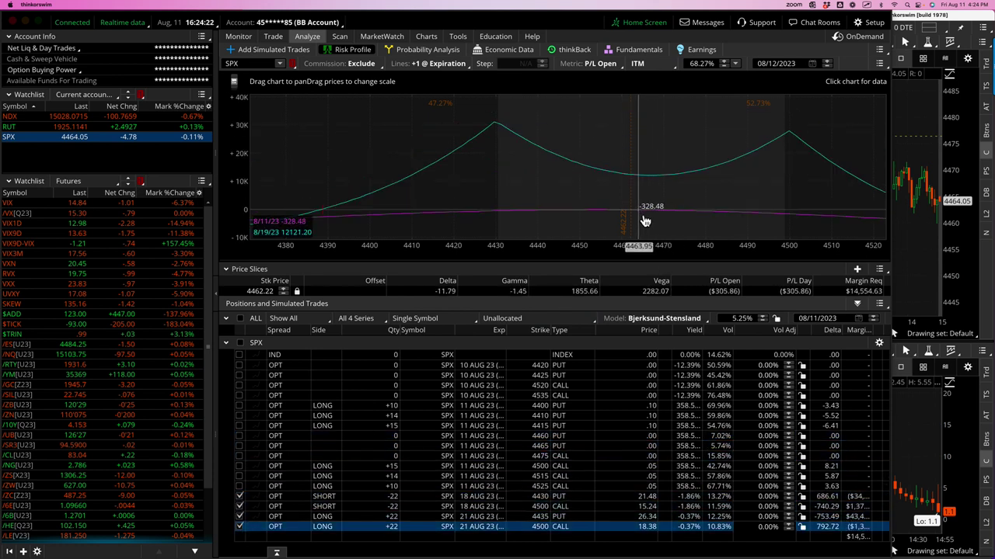
pyautogui.moveTo(639, 189); pyautogui.dragTo(637, 215)
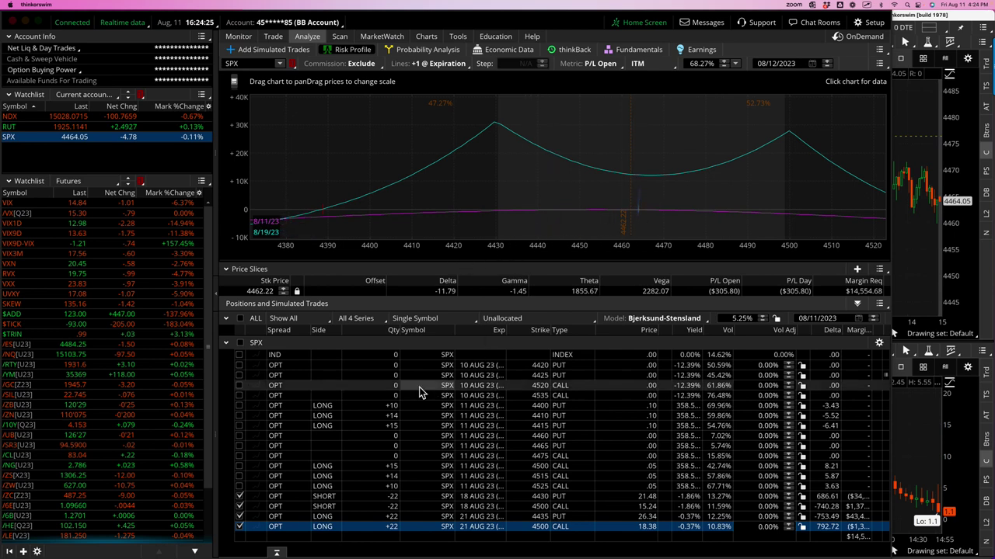
# Step: Analyze both saved SPX double diagonal orders, the 10-lot 4510/4415 and the 3-lot 4495/4435, as simulated trades
pyautogui.click(278, 553)
pyautogui.click(297, 380)
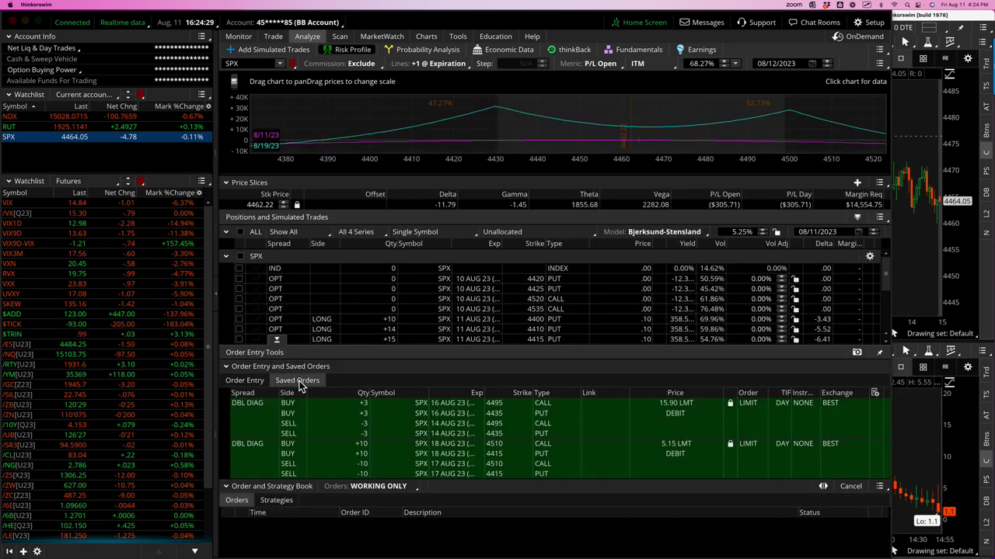
pyautogui.rightClick(390, 457)
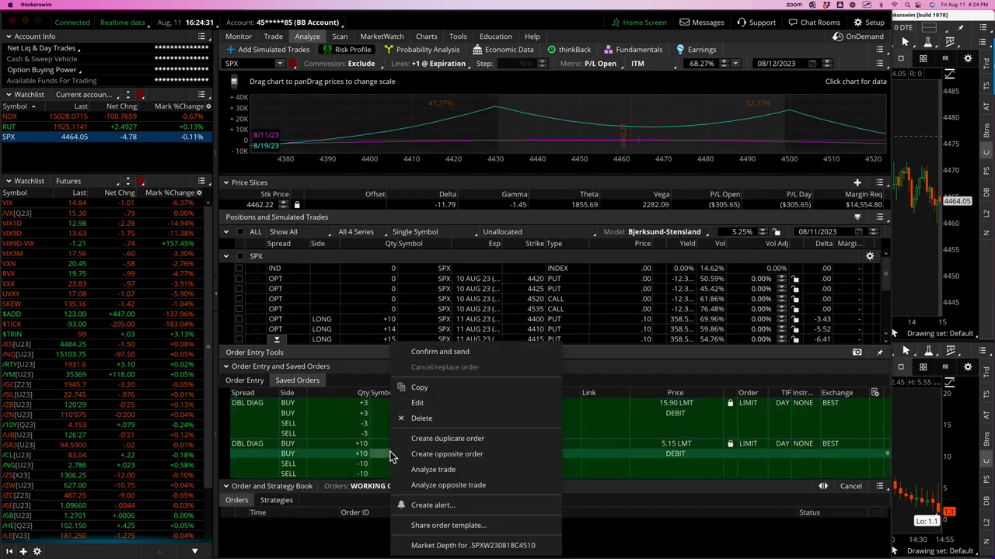
pyautogui.click(436, 474)
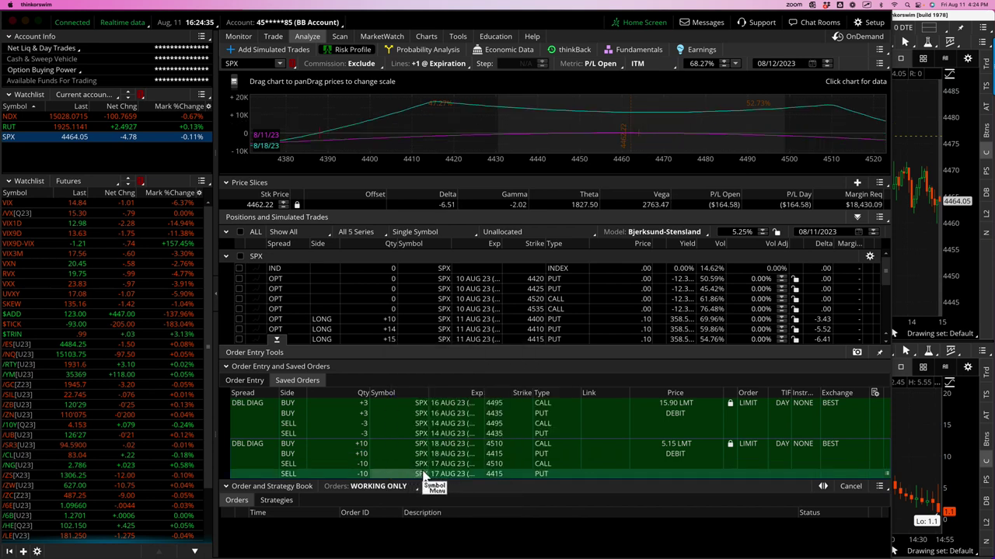
pyautogui.rightClick(401, 417)
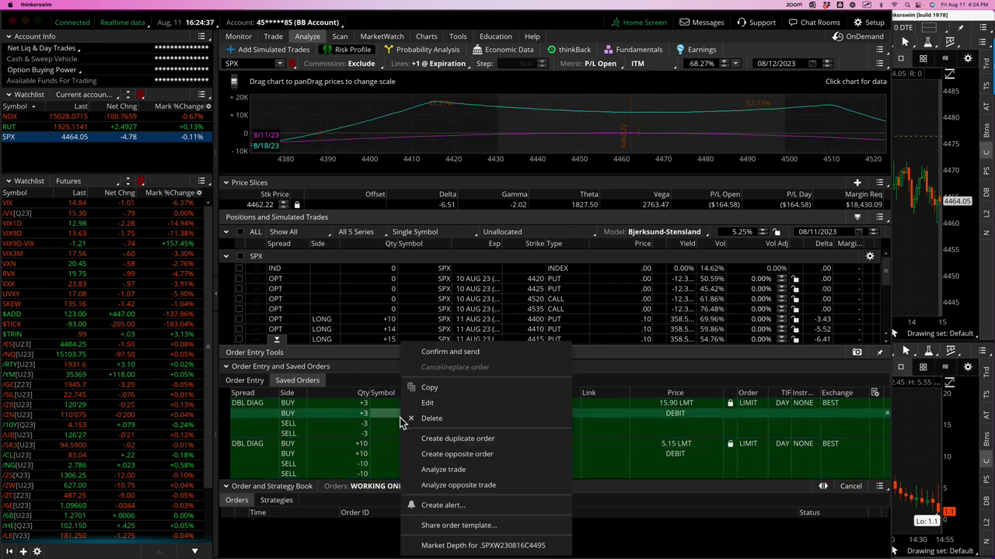
pyautogui.click(434, 468)
pyautogui.click(276, 340)
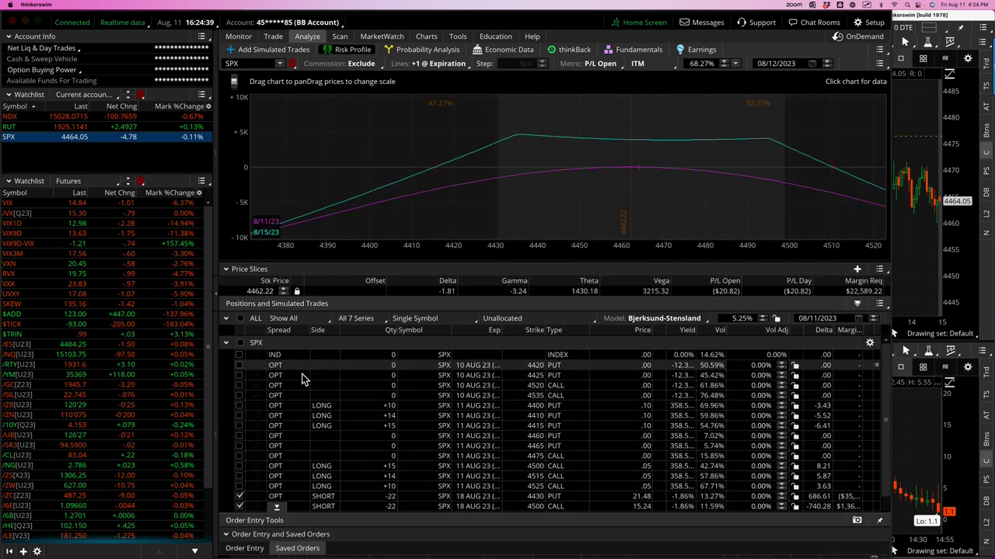
# Step: Remove the four 18 AUG 23 and 21 AUG 23 TGIF double calendar legs from the graph, leaving the two simulated double diagonals plotted
pyautogui.scroll(-3, 310, 455)
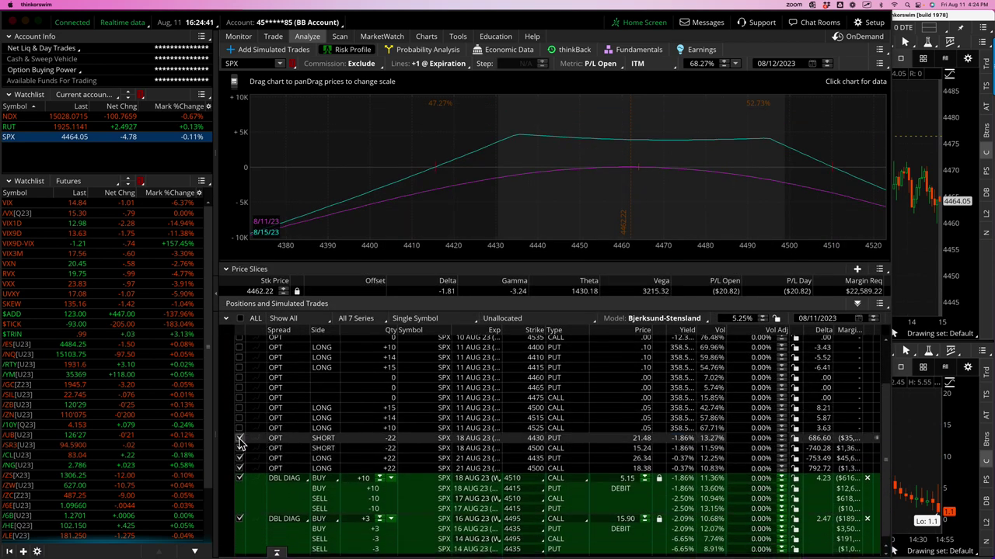
pyautogui.click(240, 438)
pyautogui.click(240, 448)
pyautogui.click(240, 458)
pyautogui.click(240, 468)
pyautogui.scroll(-1, 326, 458)
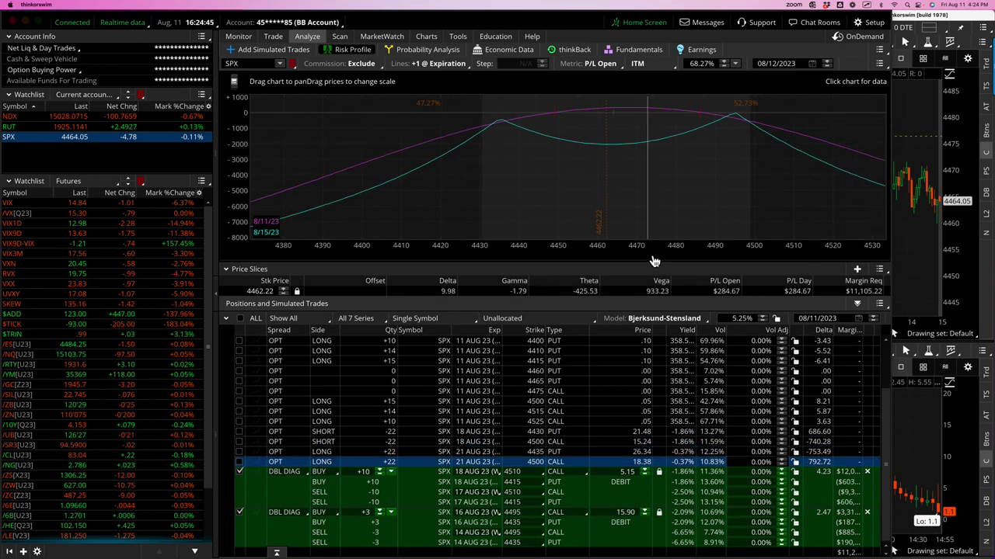
# Step: Plot only the 10-lot 4510/4415 double diagonal and examine its risk graph around the current price
pyautogui.click(242, 515)
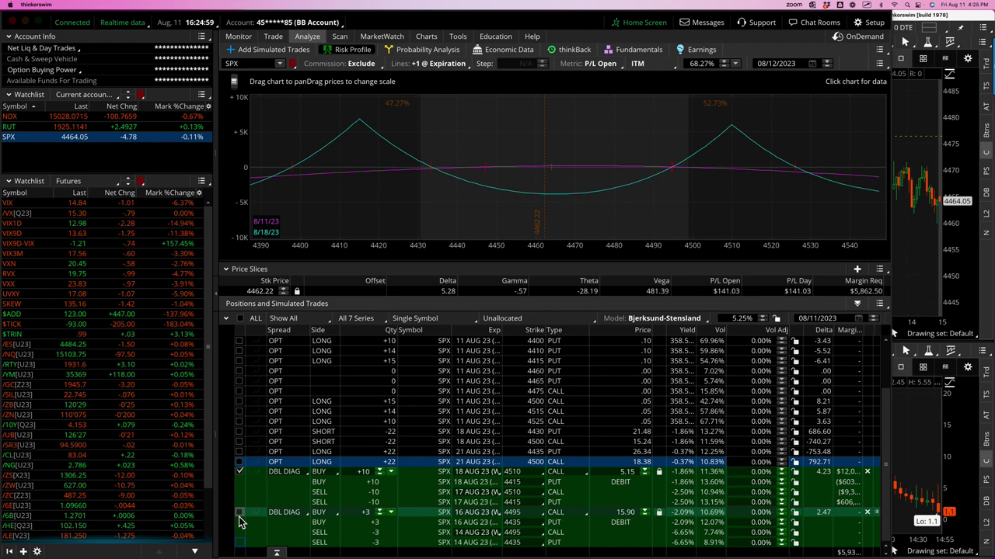
pyautogui.rightClick(417, 486)
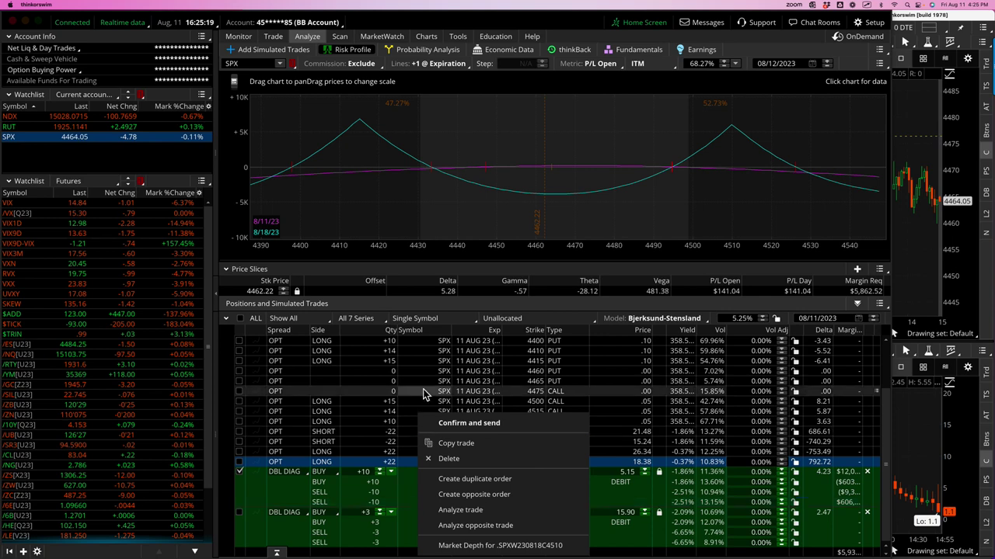
pyautogui.click(429, 311)
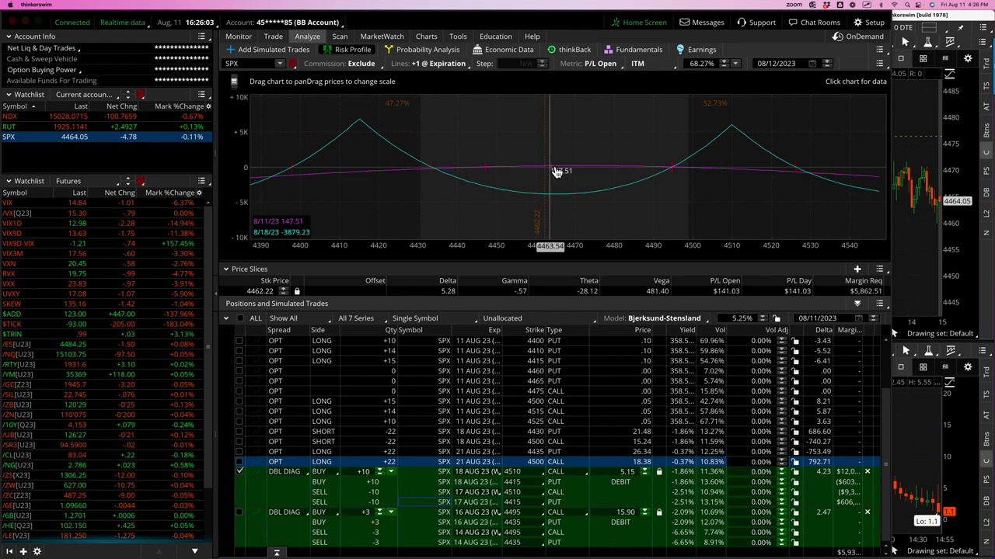
# Step: Plot the 3-lot 4495/4435 double diagonal in place of the 10-lot one to examine its risk graph
pyautogui.click(240, 472)
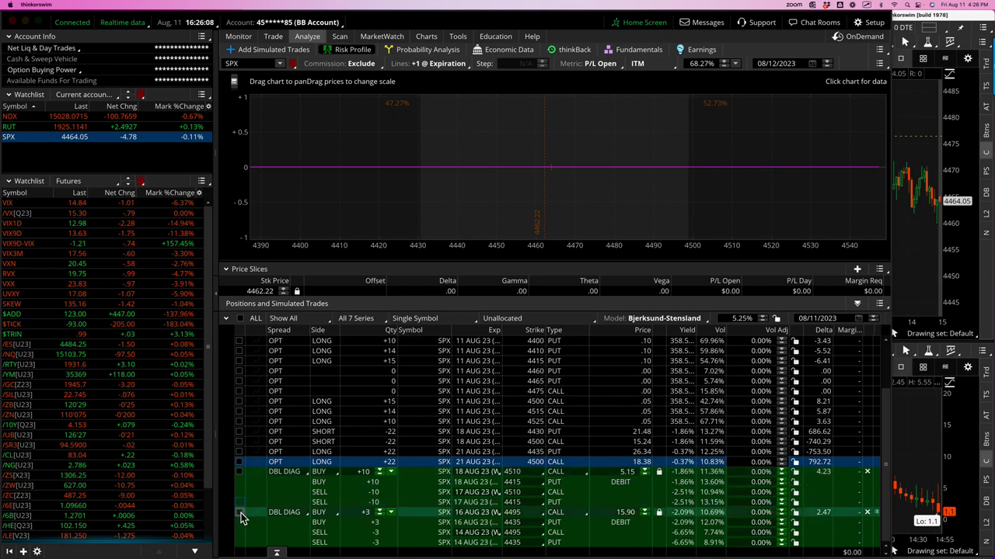
pyautogui.click(240, 513)
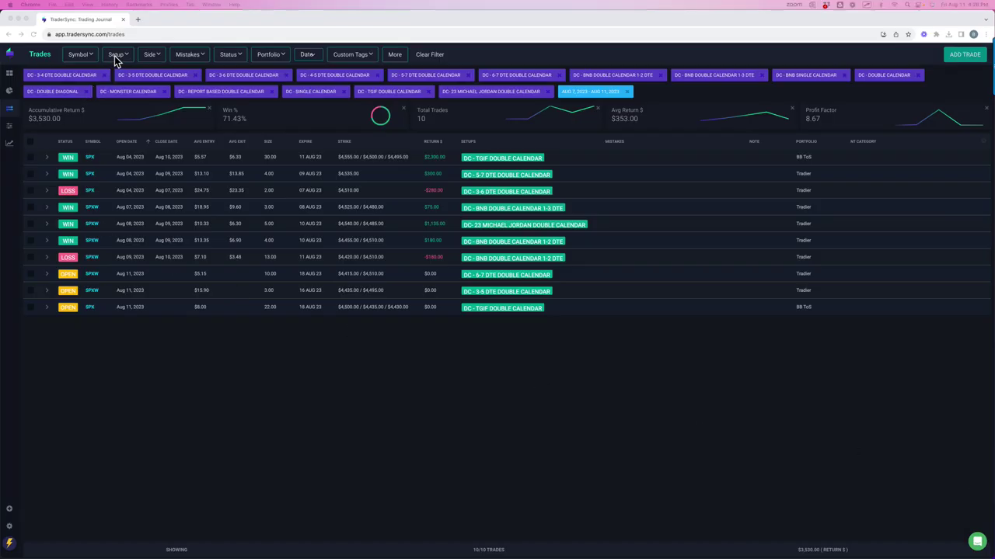
# Step: In TraderSync, remove all the DC setups from the trades' setup filter, from 3-4 DTE Double Calendar through 23 Michael Jordan Double Calendar
pyautogui.click(120, 59)
pyautogui.click(121, 57)
pyautogui.click(110, 262)
pyautogui.click(110, 272)
pyautogui.click(110, 282)
pyautogui.click(110, 292)
pyautogui.click(110, 303)
pyautogui.click(110, 313)
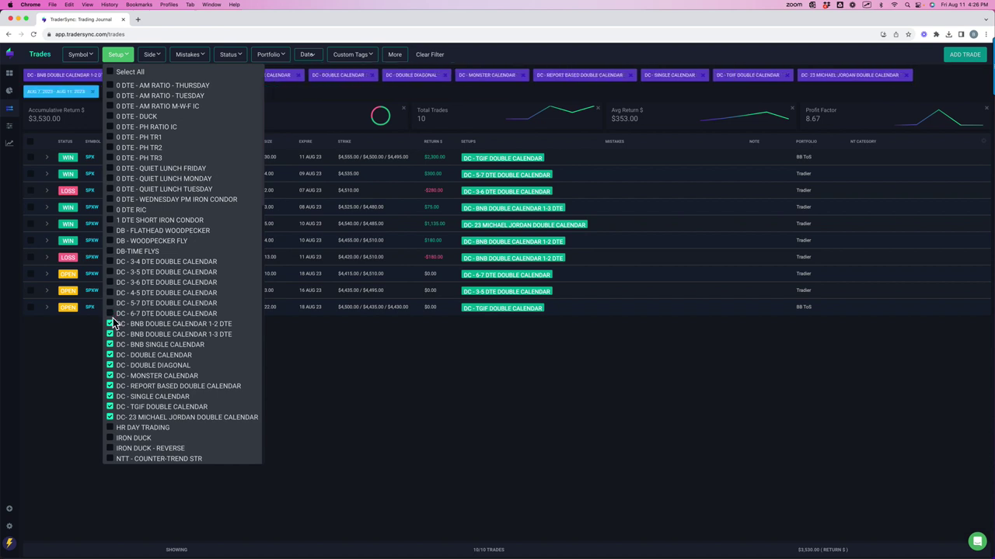
pyautogui.click(110, 323)
pyautogui.click(111, 335)
pyautogui.click(111, 344)
pyautogui.click(110, 355)
pyautogui.click(110, 365)
pyautogui.click(110, 376)
pyautogui.click(111, 386)
pyautogui.click(111, 397)
pyautogui.click(110, 407)
pyautogui.click(111, 417)
# Step: Filter the trades by the IRON DUCK setup and close the setup list to show its results
pyautogui.scroll(-2, 159, 404)
pyautogui.click(116, 360)
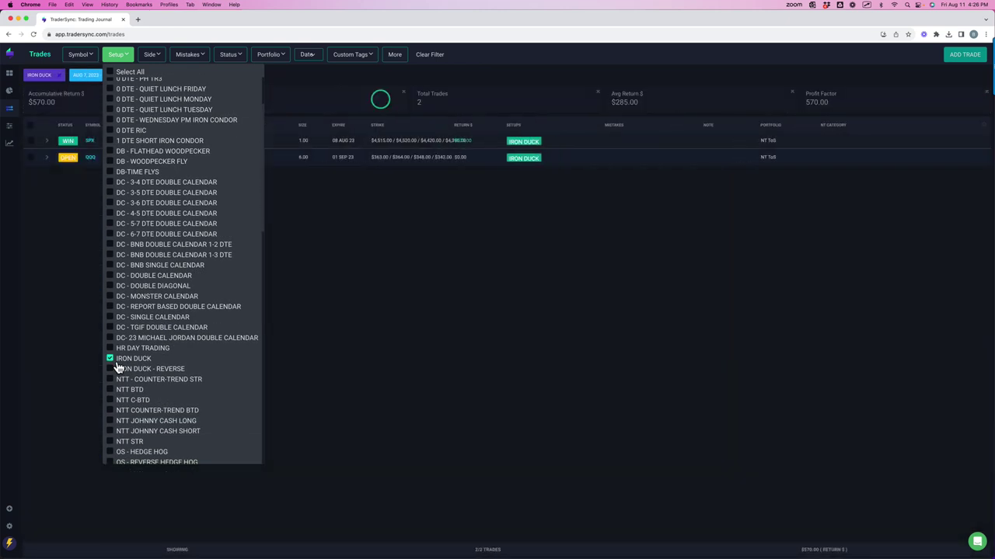
pyautogui.click(324, 260)
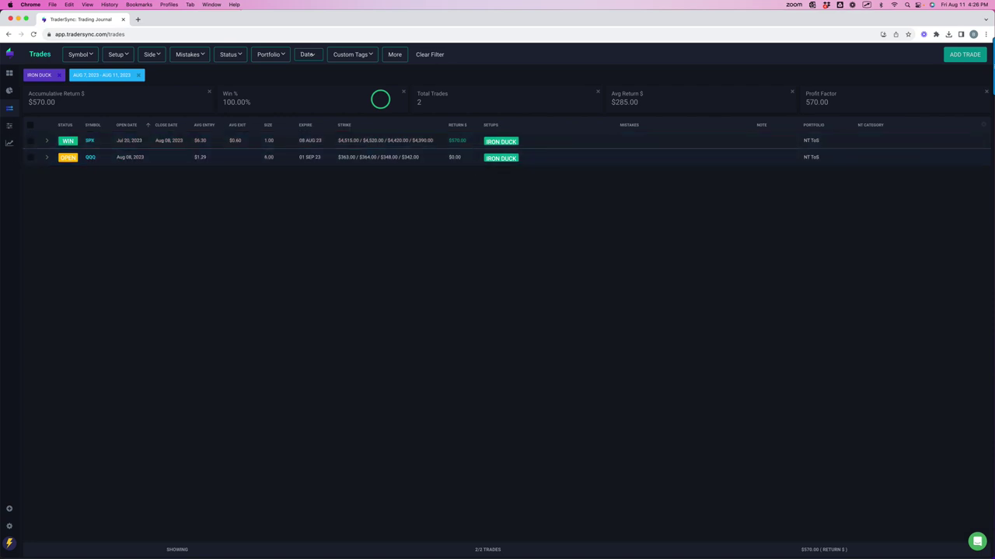
# Step: Switch to thinkorswim and change the active account to NavTrading
pyautogui.press('super+Tab')
pyautogui.click(295, 25)
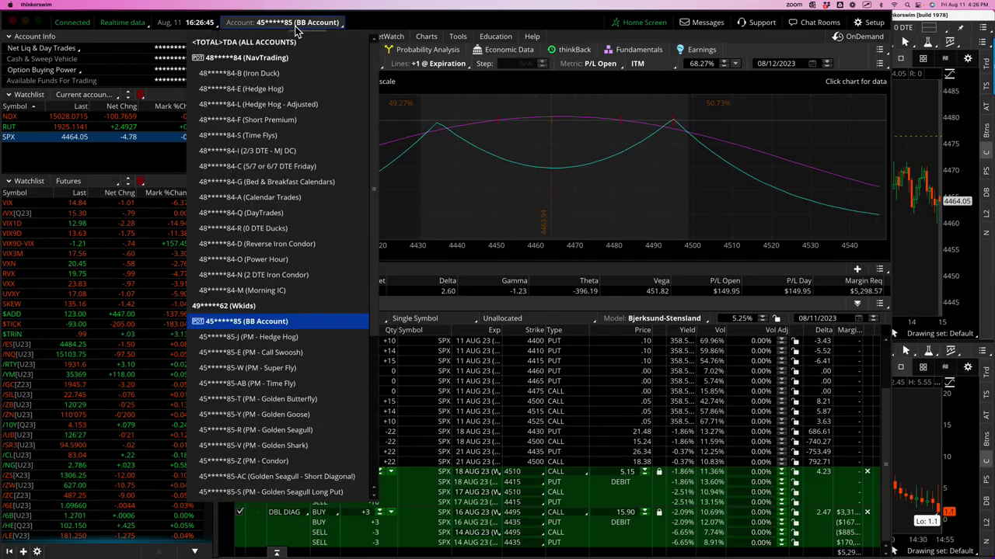
pyautogui.click(268, 58)
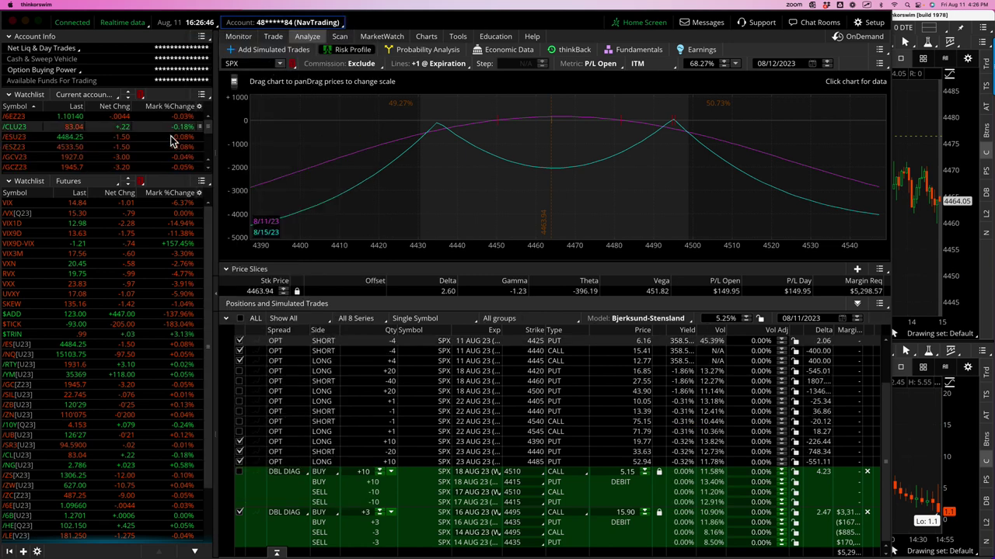
# Step: Examine the risk graphs of the QQQ and RUT positions around their current prices
pyautogui.click(132, 137)
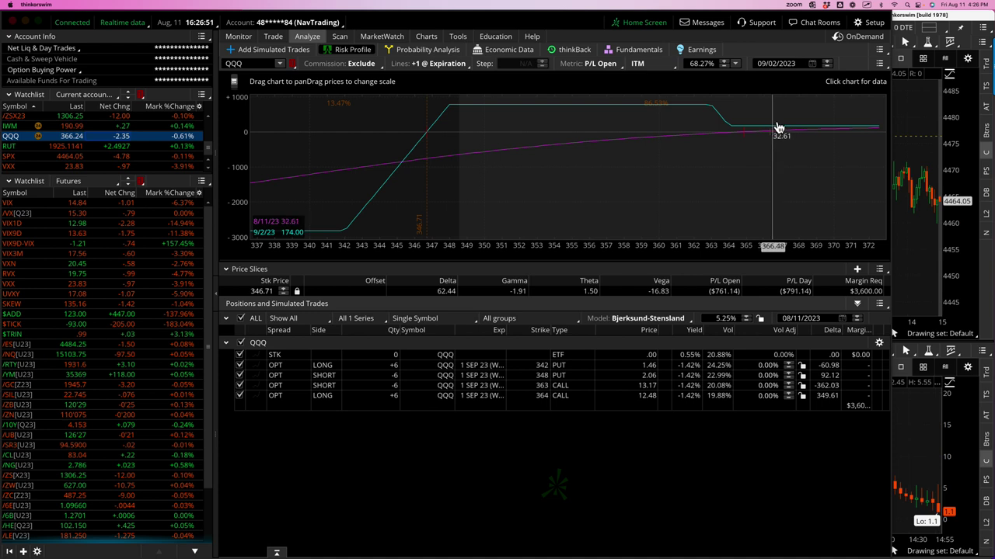
pyautogui.click(100, 146)
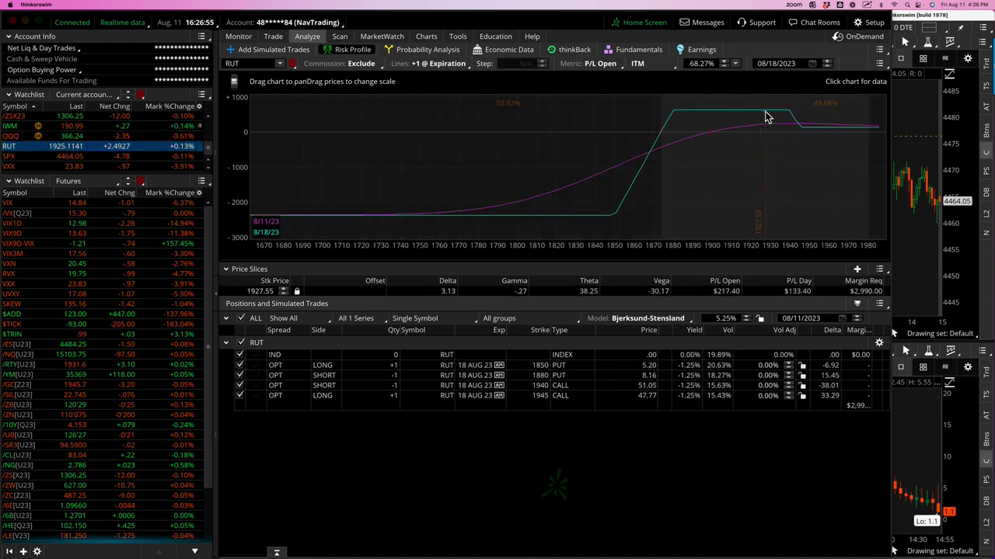
pyautogui.moveTo(761, 107); pyautogui.dragTo(761, 146)
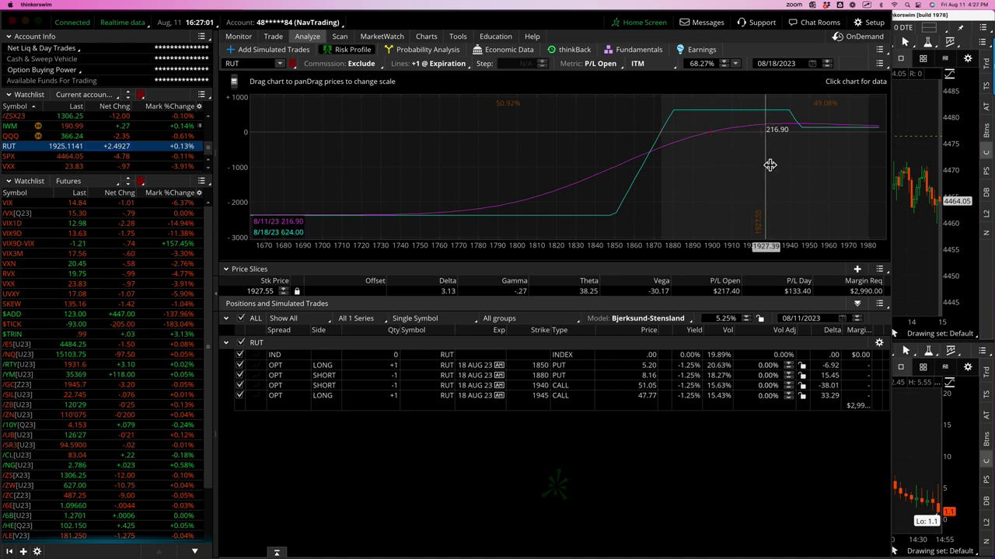
# Step: Plot only the four SPX 22 AUG 23 legs, 4405/4440 puts and 4540/4545 calls, and examine their risk graph
pyautogui.click(185, 157)
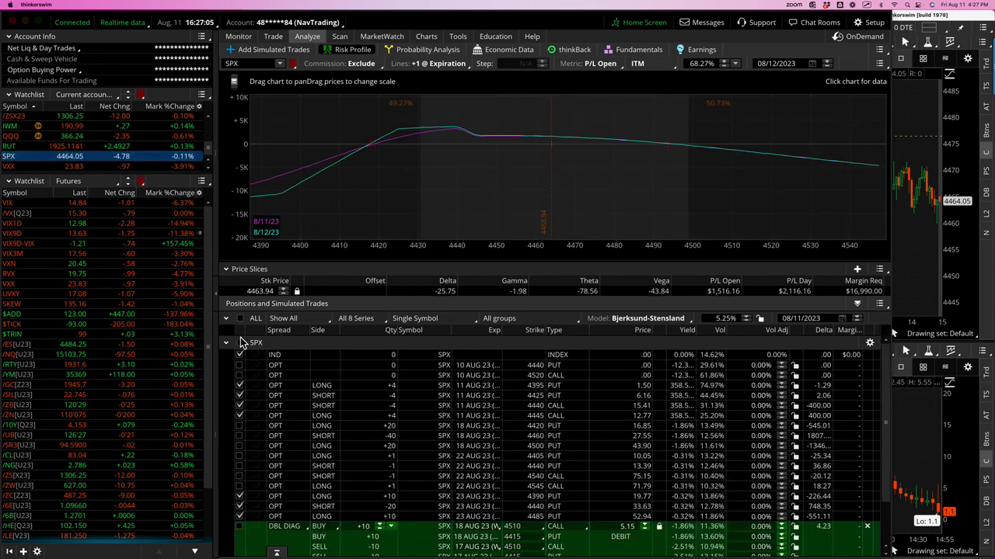
pyautogui.click(240, 319)
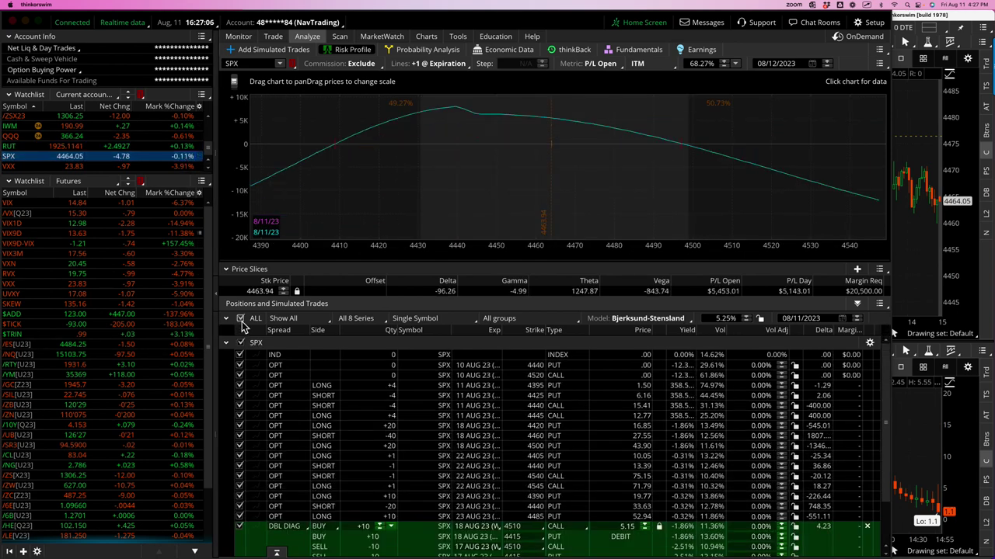
pyautogui.click(239, 456)
pyautogui.click(240, 466)
pyautogui.click(240, 476)
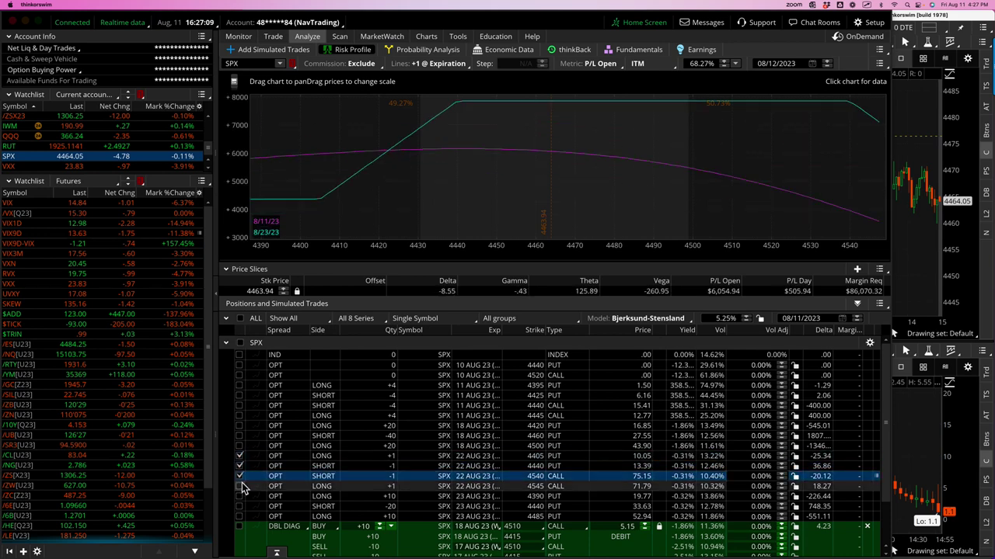
pyautogui.click(239, 487)
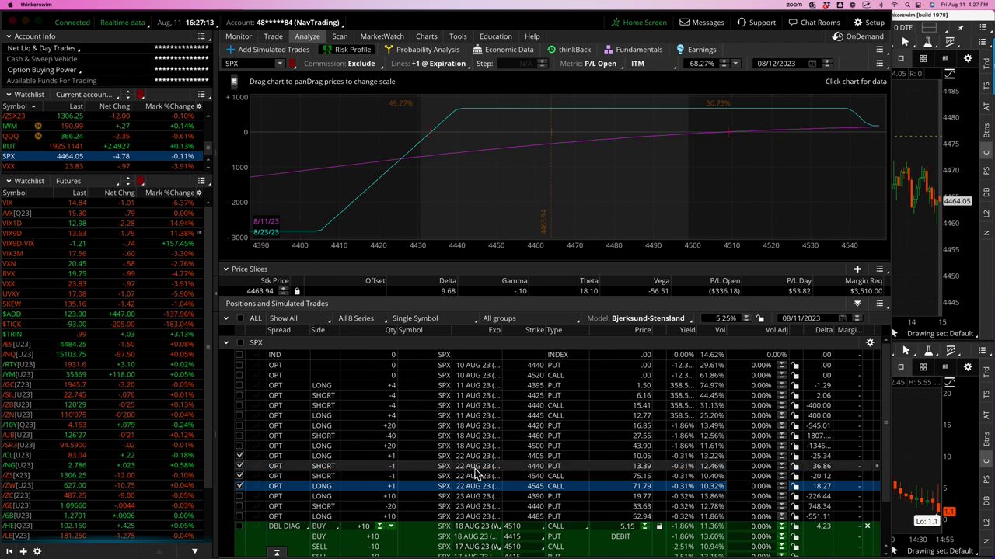
pyautogui.moveTo(552, 101); pyautogui.dragTo(549, 169)
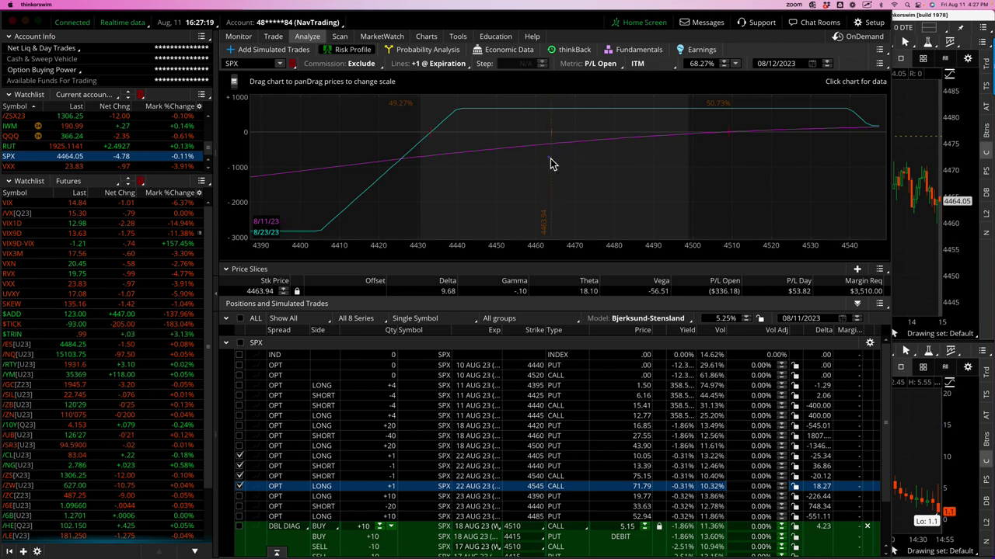
pyautogui.moveTo(548, 155); pyautogui.dragTo(456, 159)
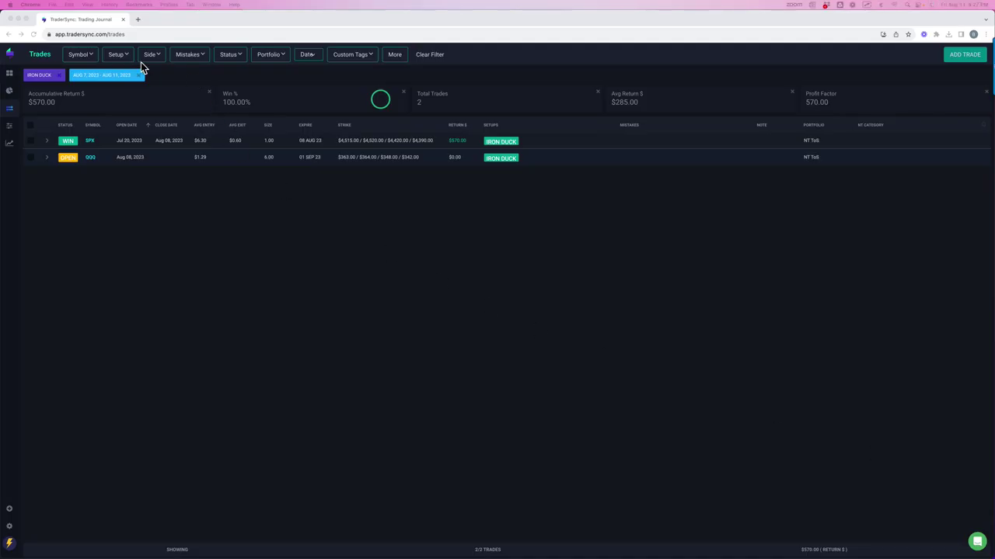
# Step: In TraderSync, replace the IRON DUCK setup filter with all seven NTT setups, from Counter-Trend STR through NTT STR, and show their trades
pyautogui.click(130, 65)
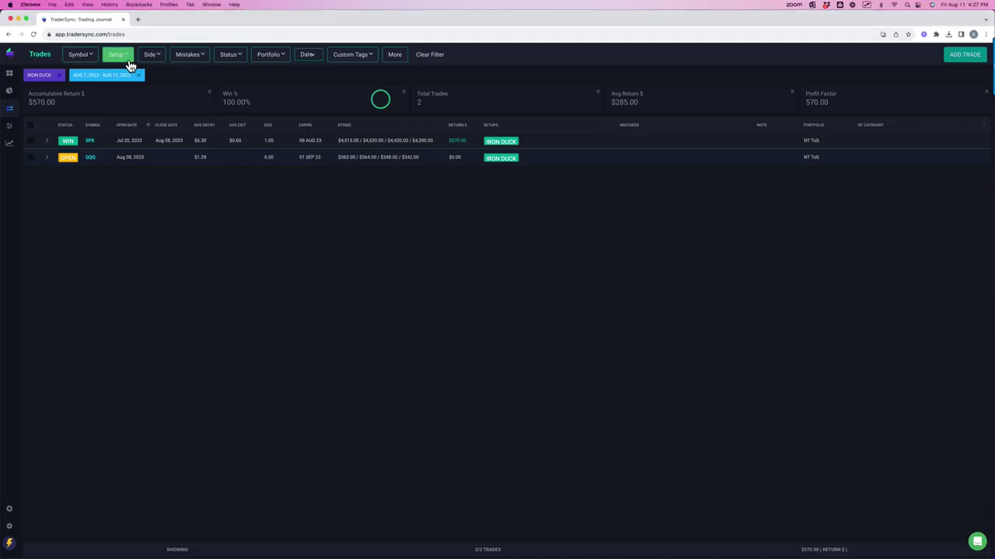
pyautogui.click(131, 64)
pyautogui.click(113, 365)
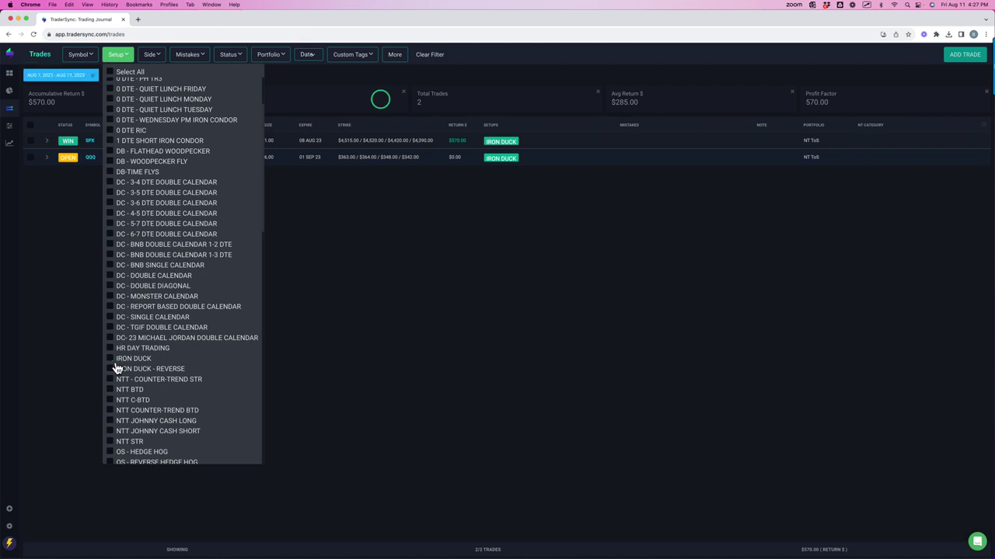
pyautogui.click(115, 380)
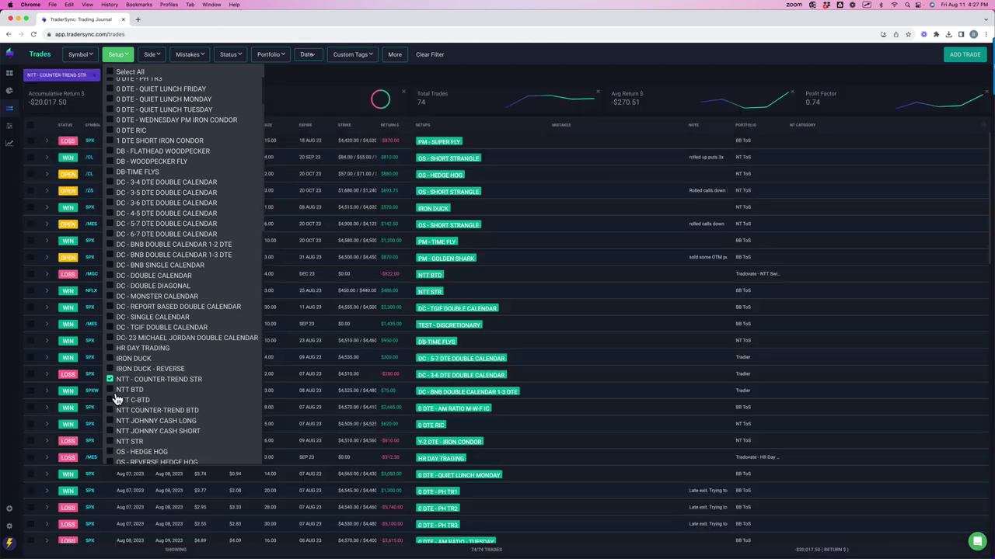
pyautogui.click(115, 389)
pyautogui.click(115, 401)
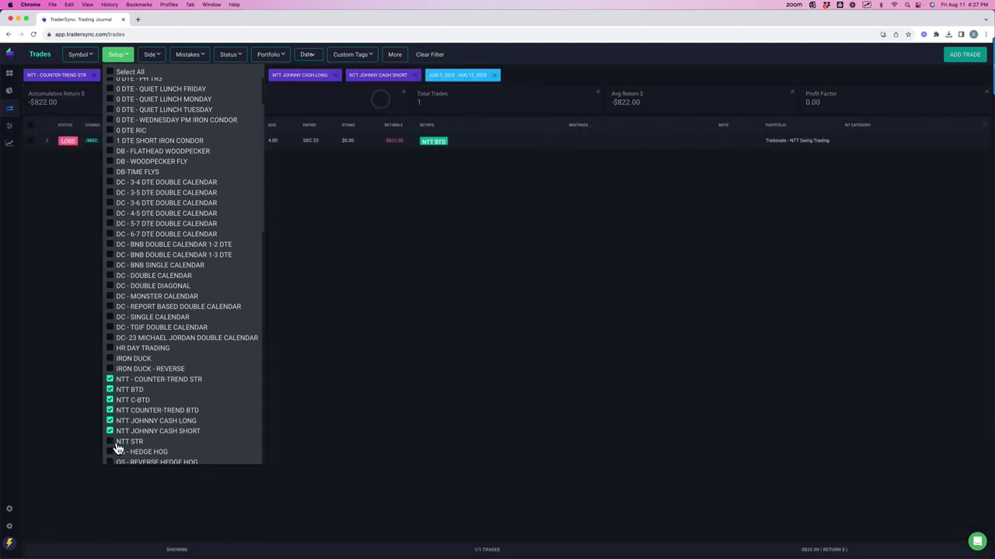
pyautogui.click(115, 443)
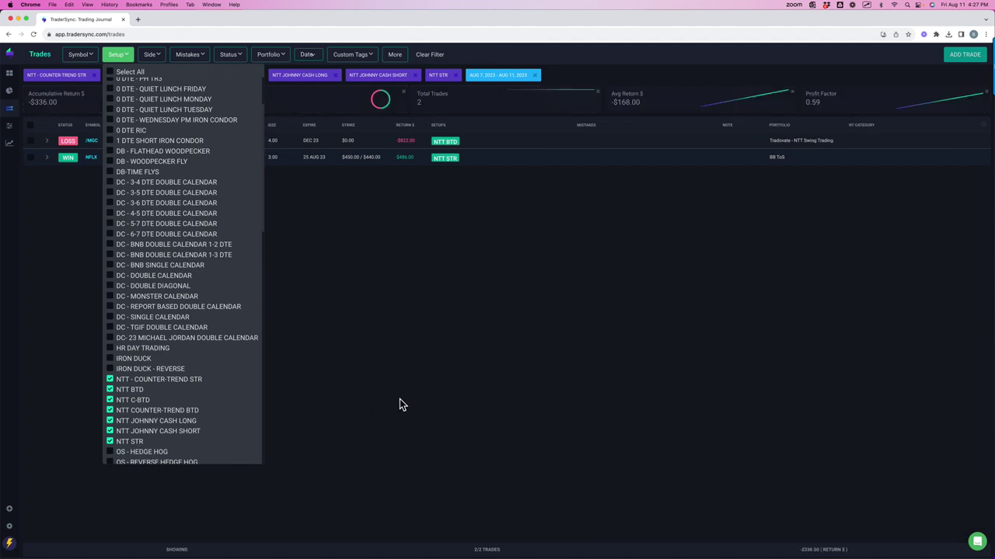
pyautogui.click(399, 399)
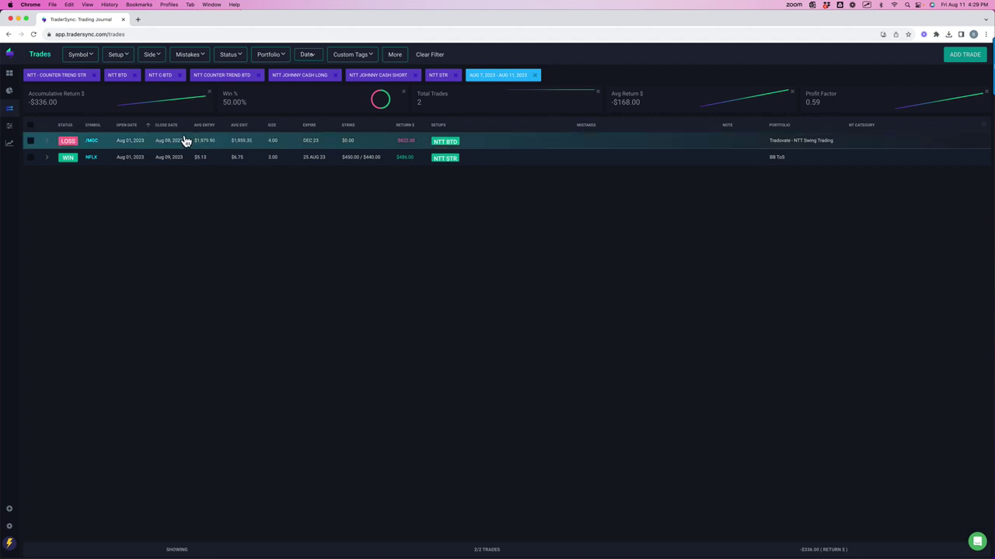
# Step: Remove all seven NTT setups from the trades' setup filter
pyautogui.click(116, 54)
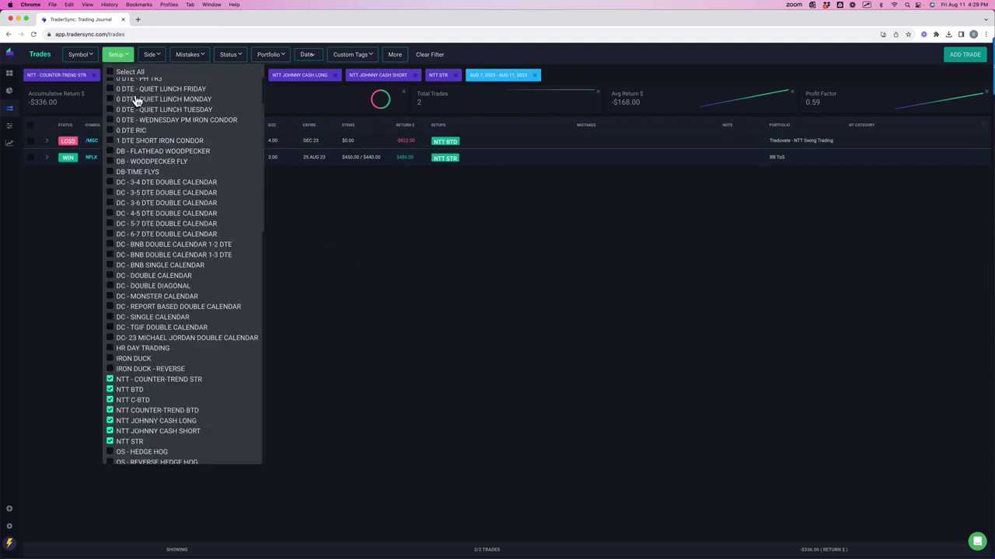
pyautogui.click(111, 379)
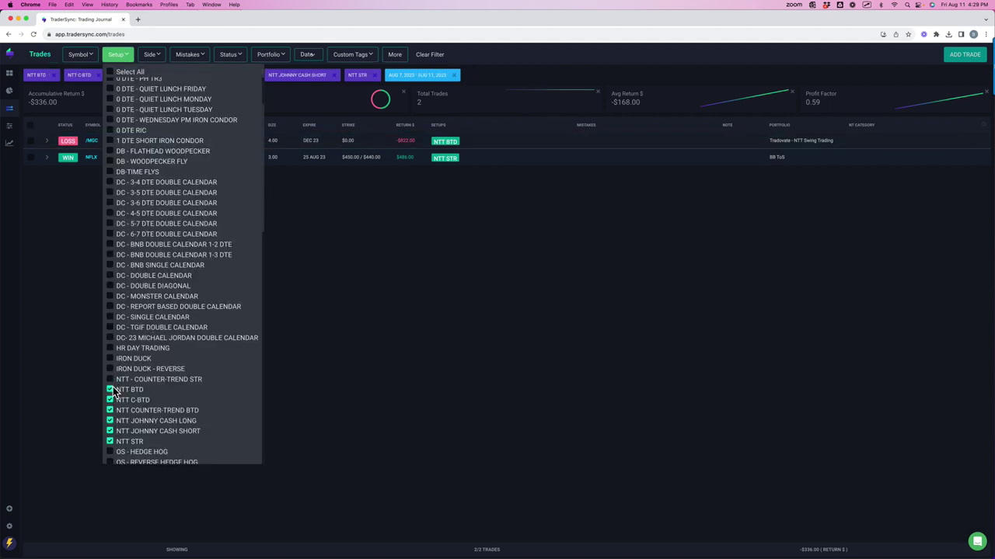
pyautogui.click(111, 390)
pyautogui.click(111, 400)
pyautogui.click(112, 411)
pyautogui.click(111, 420)
pyautogui.click(111, 431)
pyautogui.click(136, 441)
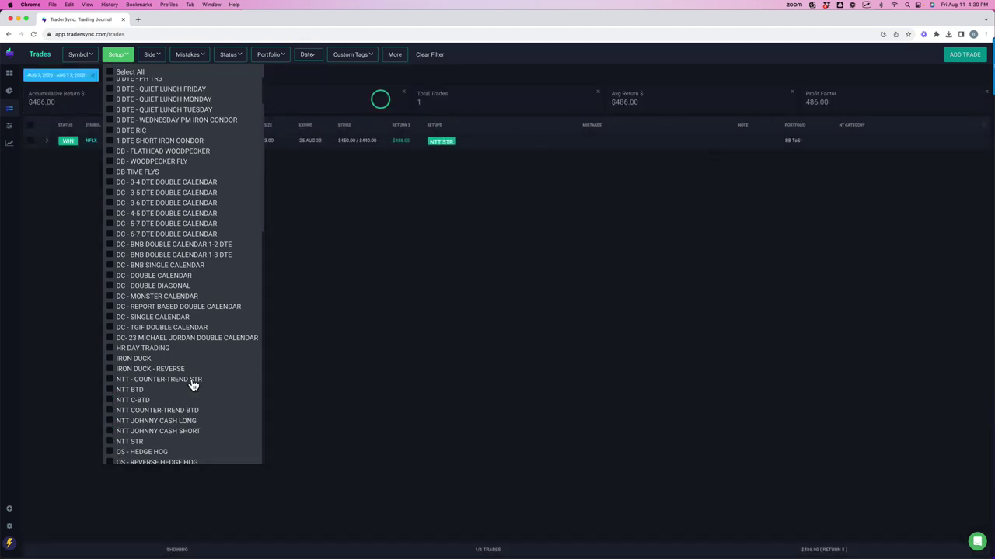
# Step: Filter the trades by the OS setups Hedge Hog, Reverse Hedge Hog, Short Strangle and Volatility Contraction, and review the listed returns
pyautogui.scroll(-3, 188, 373)
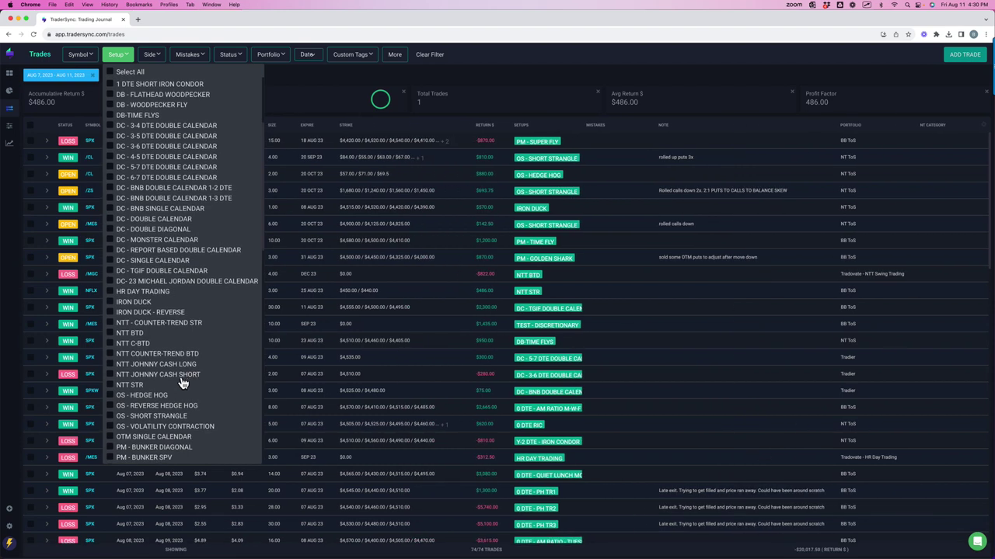
pyautogui.click(116, 396)
pyautogui.click(118, 406)
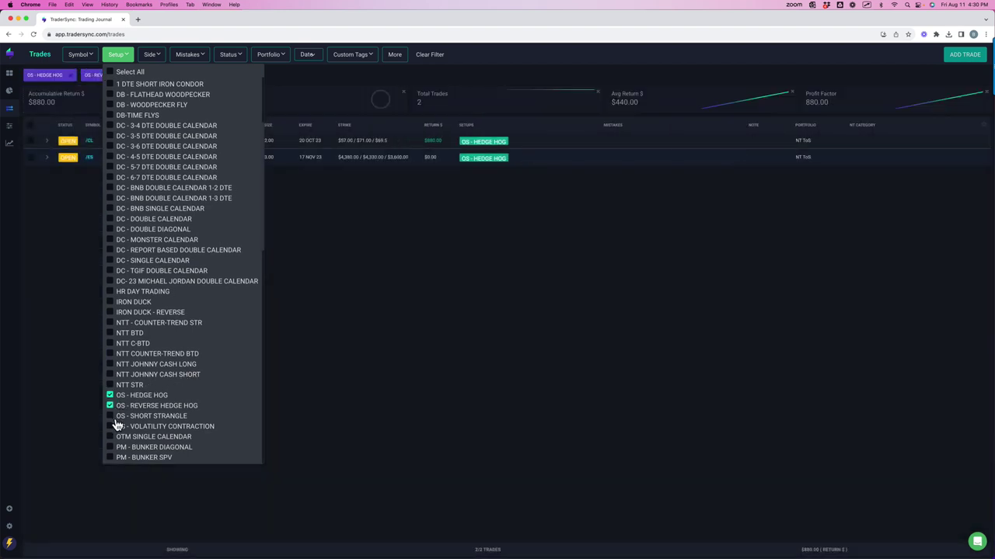
pyautogui.click(117, 417)
pyautogui.click(114, 427)
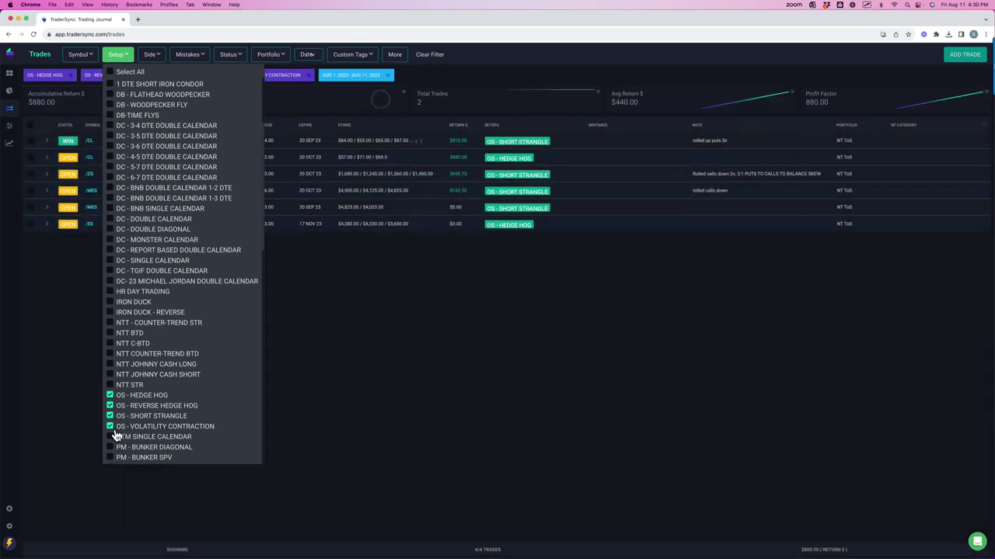
pyautogui.click(341, 412)
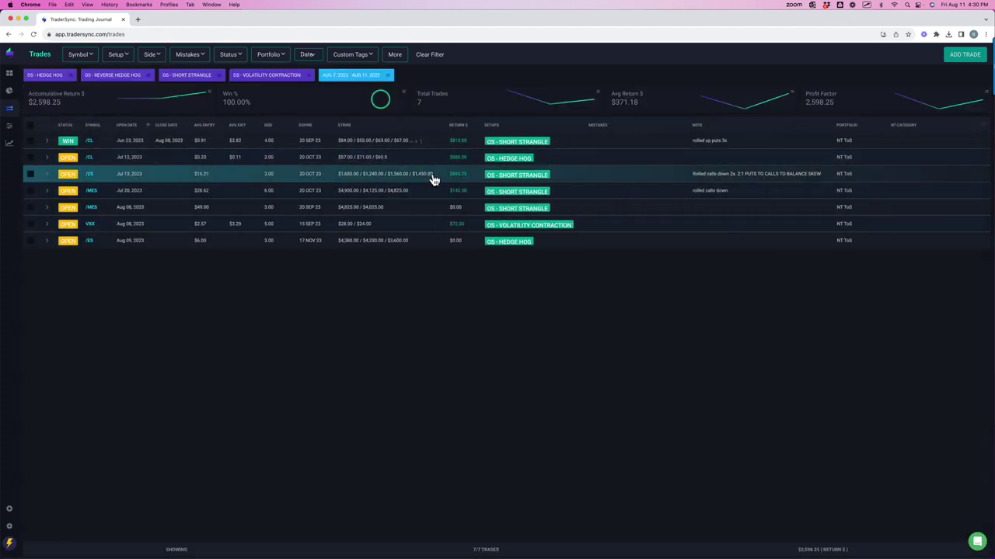
pyautogui.moveTo(473, 140)
pyautogui.mouseDown()
pyautogui.moveTo(456, 142)
pyautogui.moveTo(469, 145)
pyautogui.mouseUp()
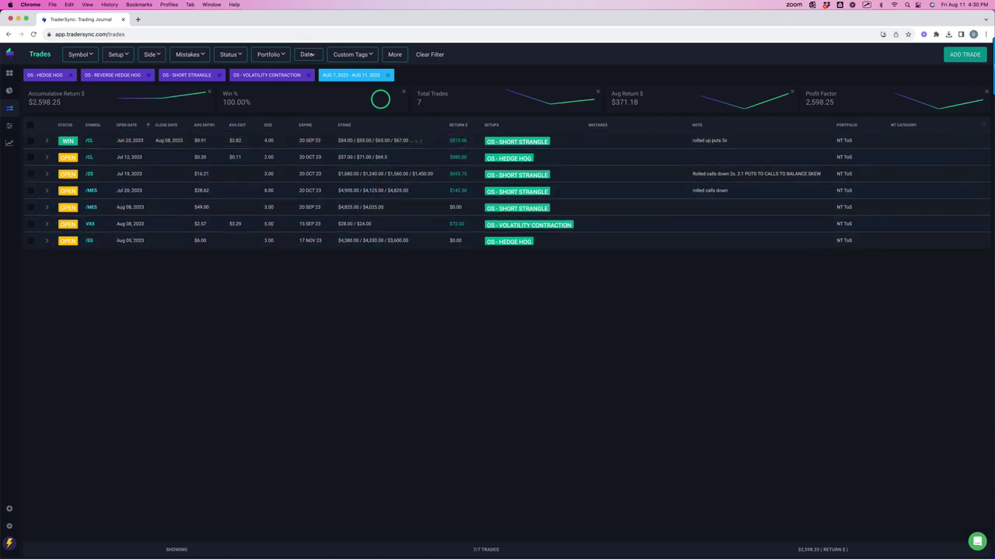
# Step: In thinkorswim, enlarge the account watchlist and examine the /6EZ23 position's risk graph over a narrower price range
pyautogui.press('super+Tab')
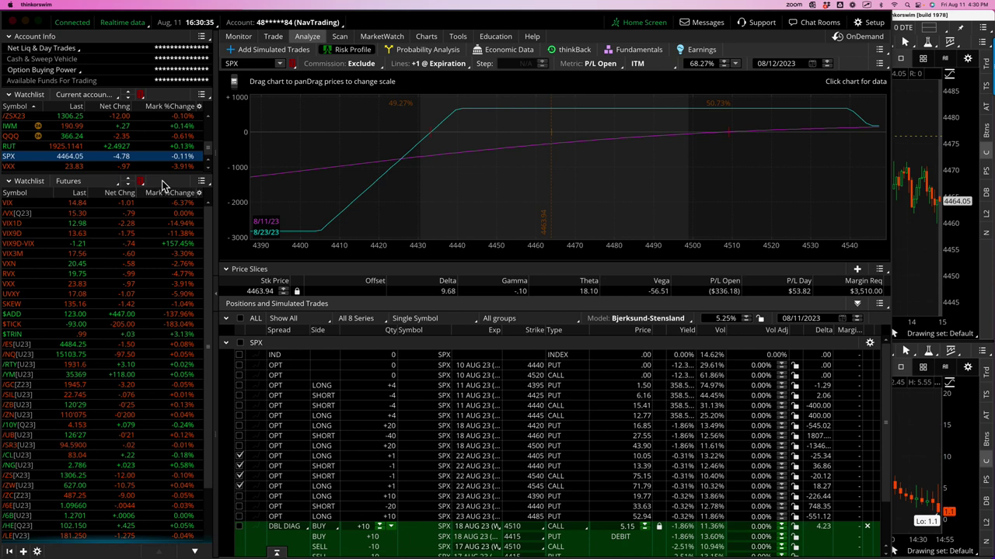
pyautogui.moveTo(165, 187); pyautogui.dragTo(165, 289)
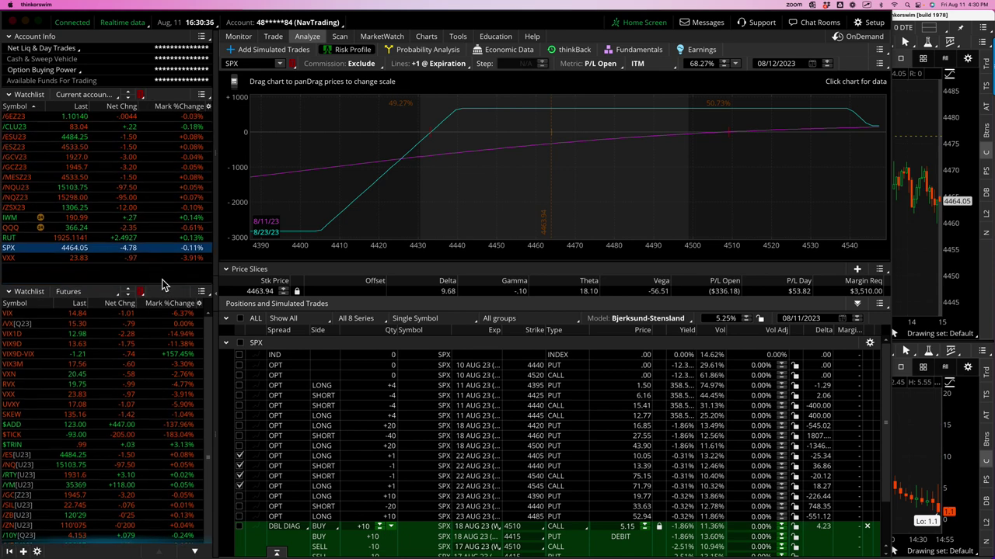
pyautogui.click(159, 116)
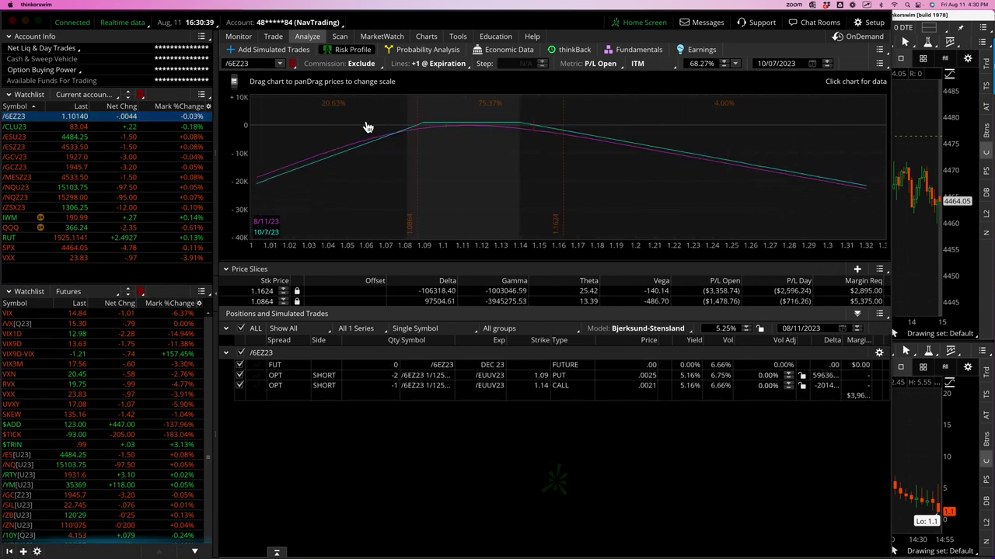
pyautogui.moveTo(444, 251); pyautogui.dragTo(634, 266)
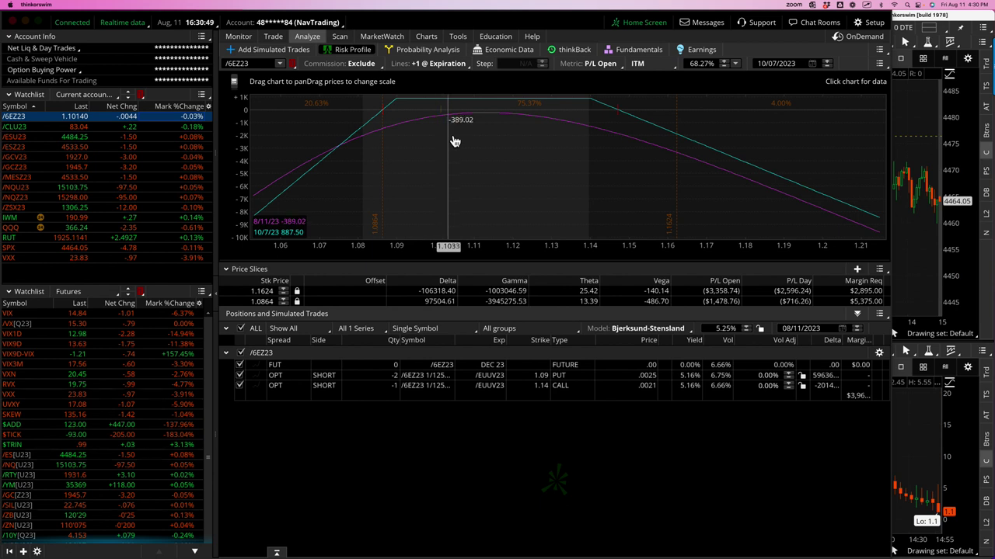
# Step: Examine the /CLU23 69.5/71 put position's risk graph over a wider price range, and load /ES[U23] from the Futures watchlist
pyautogui.click(189, 128)
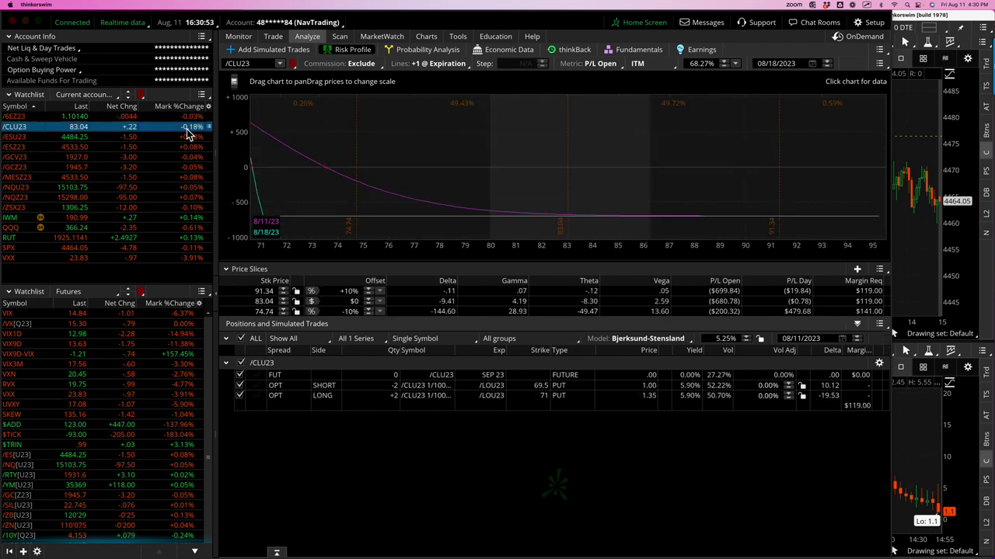
pyautogui.moveTo(546, 260); pyautogui.dragTo(694, 230)
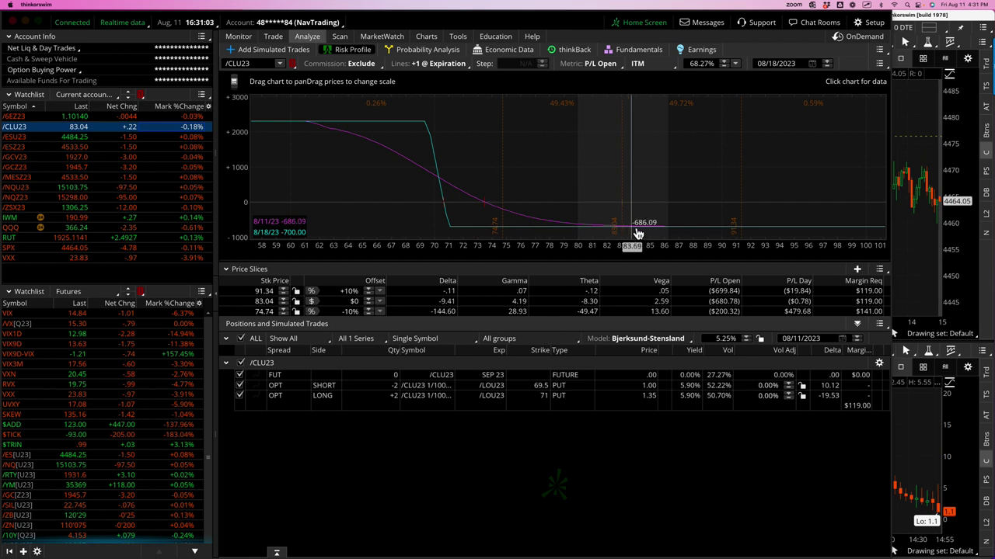
pyautogui.click(120, 458)
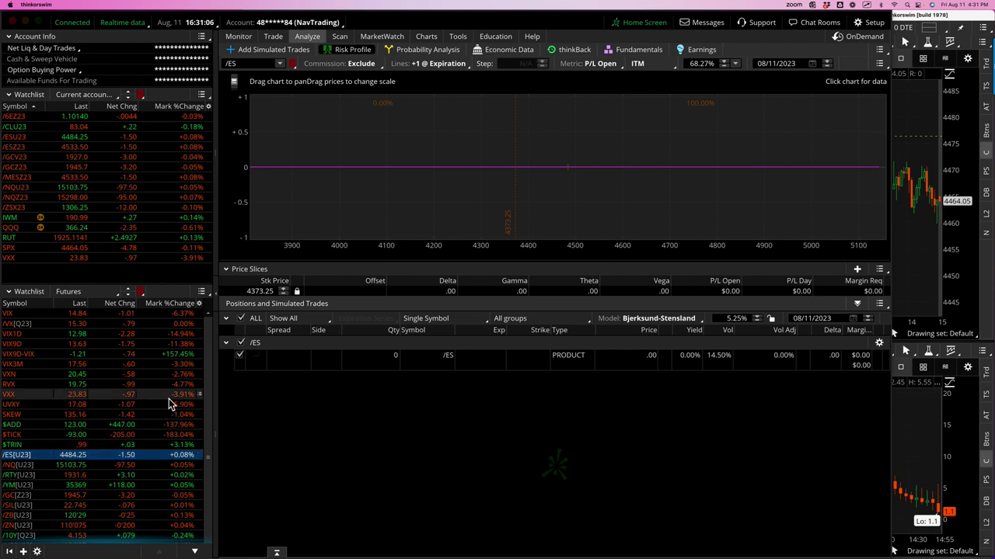
# Step: Examine the /ES risk graph with only the /ESU23 4450/4500 puts and the short /ESZ23 3800 put included
pyautogui.click(239, 401)
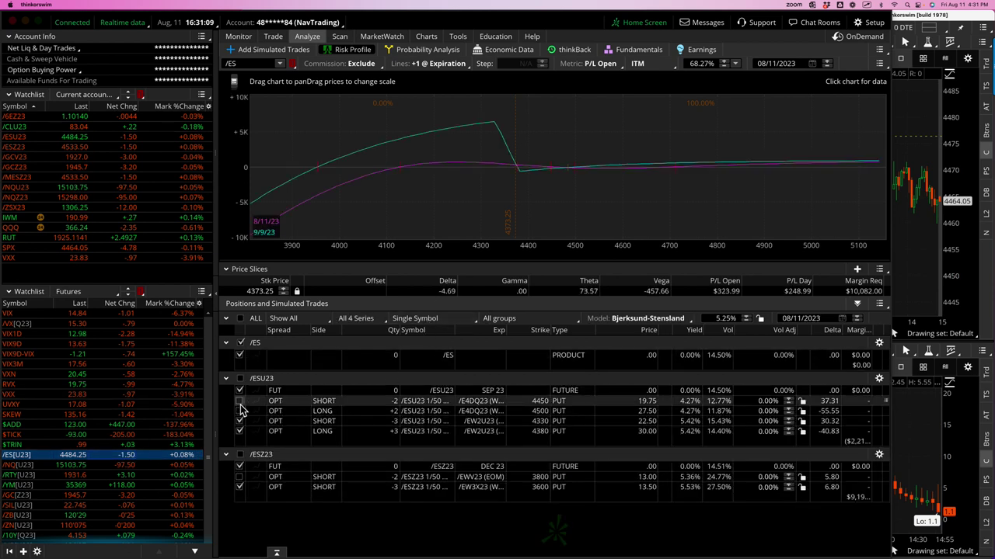
pyautogui.click(240, 420)
pyautogui.click(240, 431)
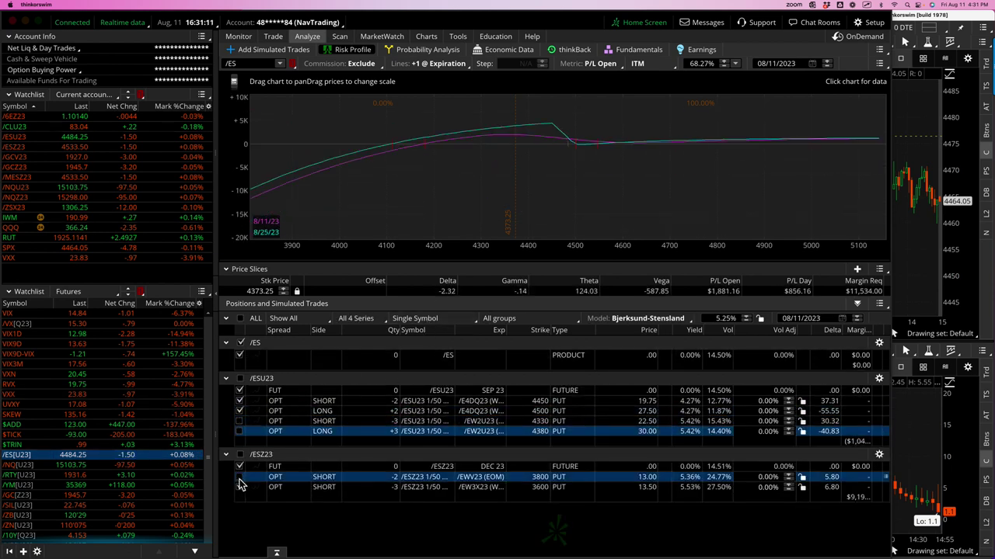
pyautogui.click(240, 488)
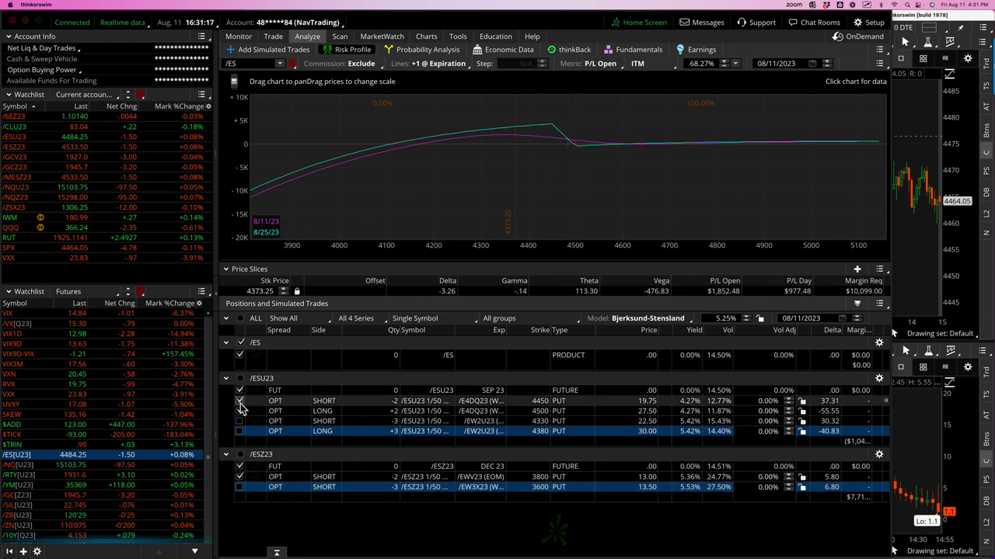
# Step: Switch the /ES risk graph to the 4330/4380 puts and short 3600 put, and examine the /GC positions' risk graph
pyautogui.click(240, 401)
pyautogui.click(240, 411)
pyautogui.click(240, 431)
pyautogui.click(240, 477)
pyautogui.click(240, 487)
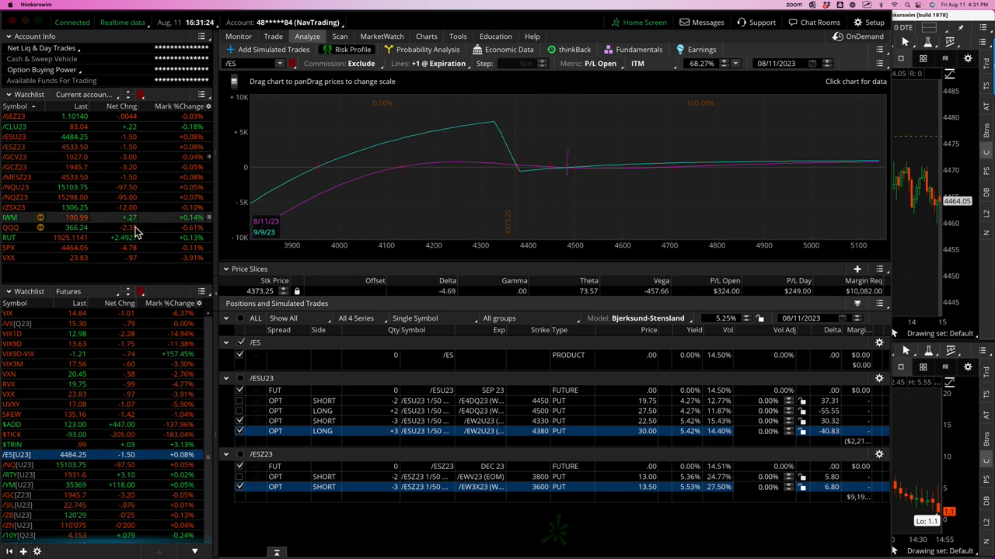
pyautogui.click(104, 495)
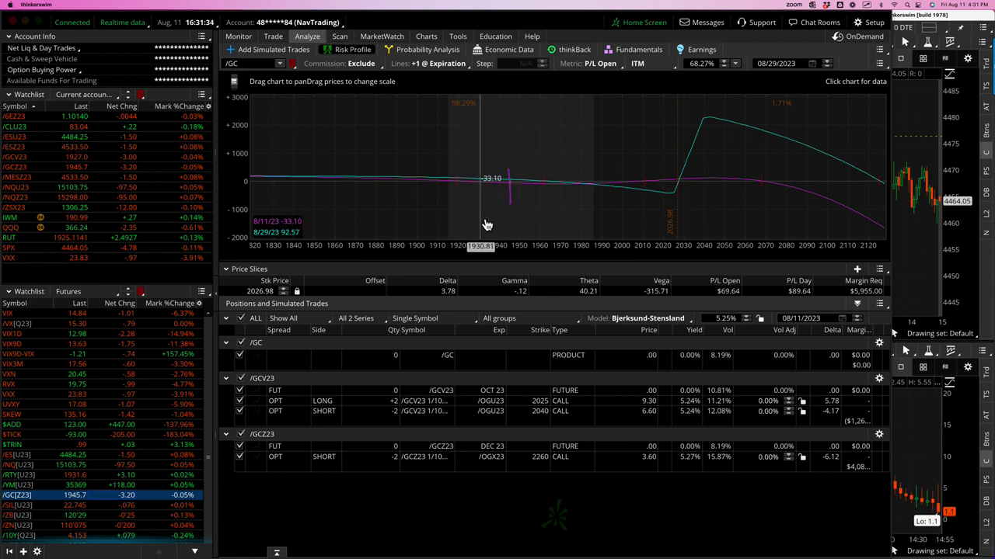
# Step: Examine /MESZ23's risk graph for the EOM 4025/4825 strangle, and switch the included legs to the Wk3 4125 put and 4825 call
pyautogui.click(125, 181)
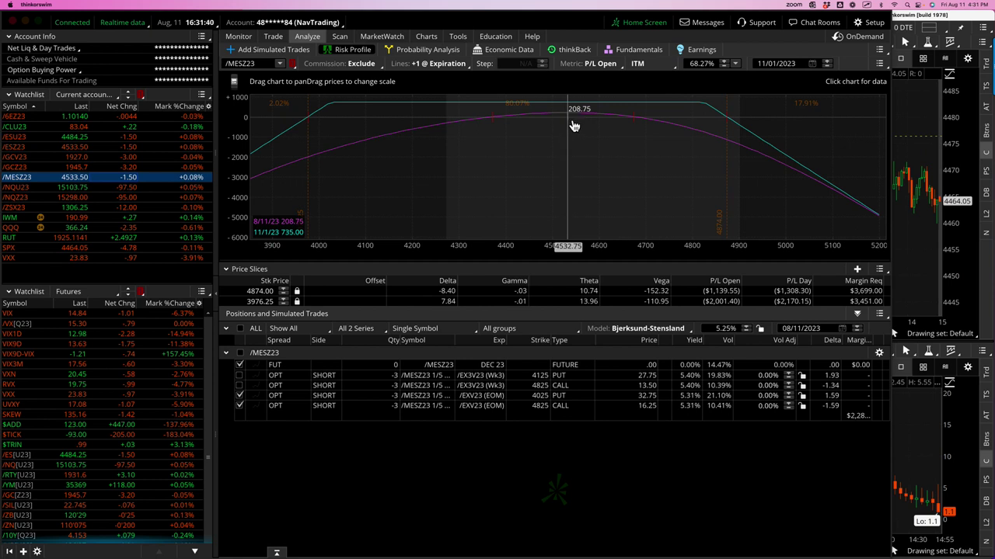
pyautogui.click(240, 396)
pyautogui.click(240, 406)
pyautogui.click(243, 397)
pyautogui.click(240, 396)
pyautogui.click(240, 385)
pyautogui.click(240, 375)
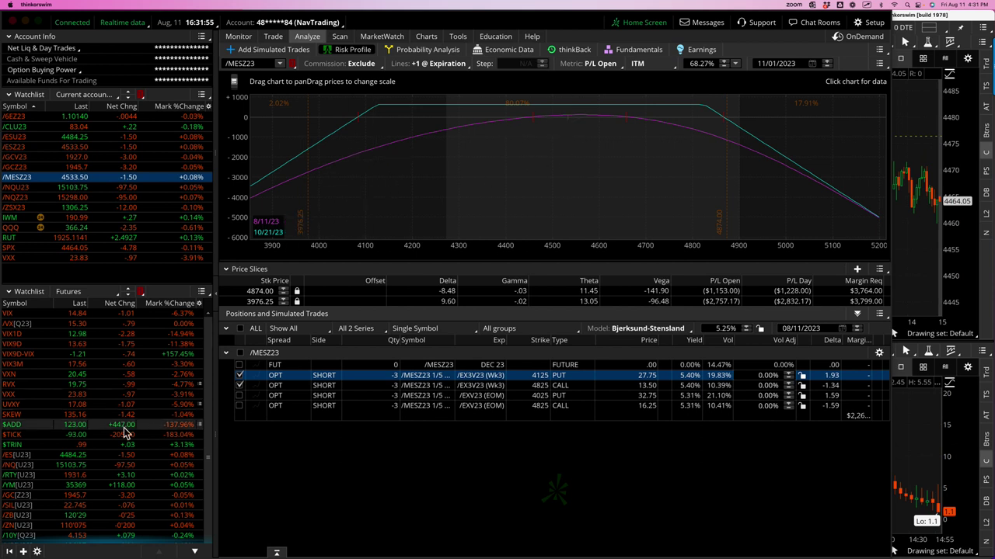
# Step: Examine the risk graphs of the /NQ, /ZSX23, IWM and QQQ positions one after another
pyautogui.click(126, 466)
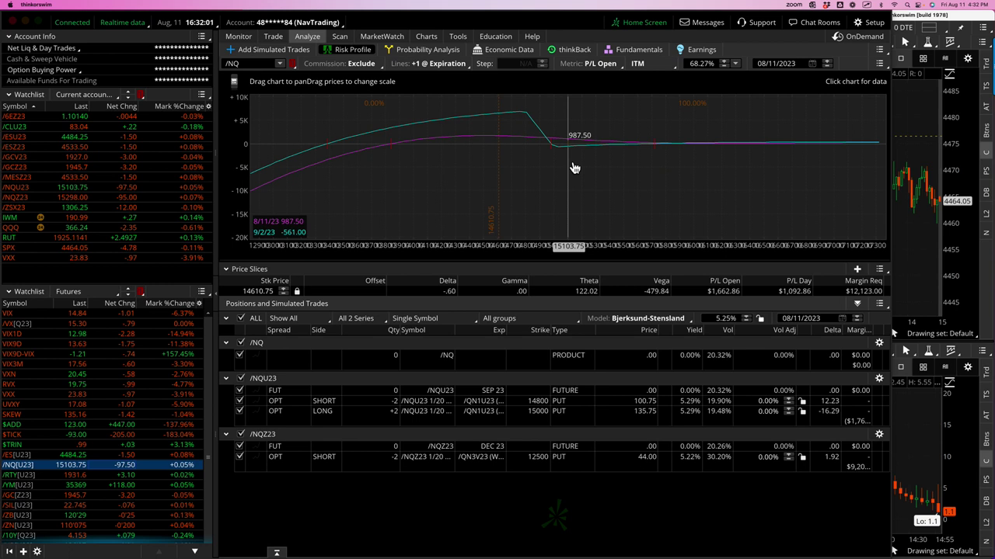
pyautogui.click(122, 209)
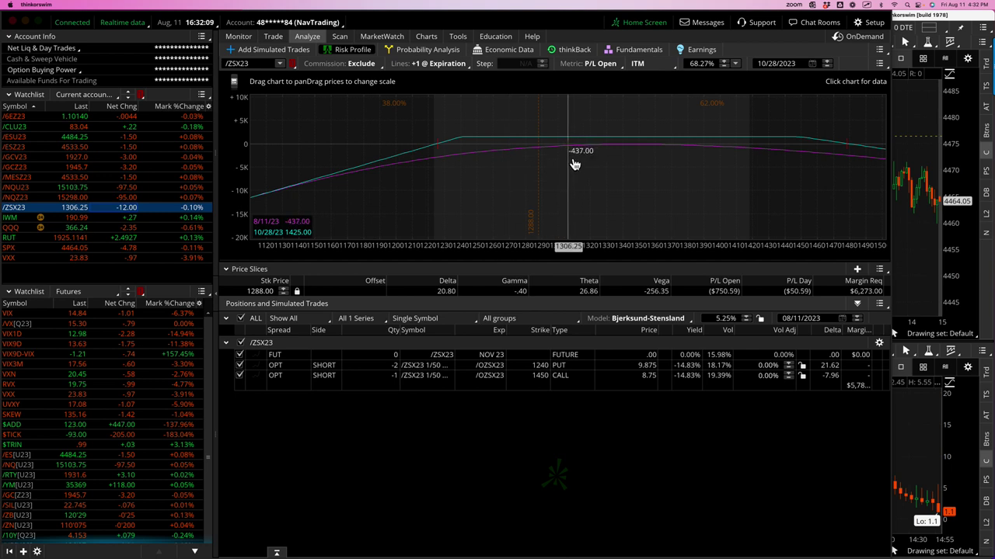
pyautogui.click(180, 220)
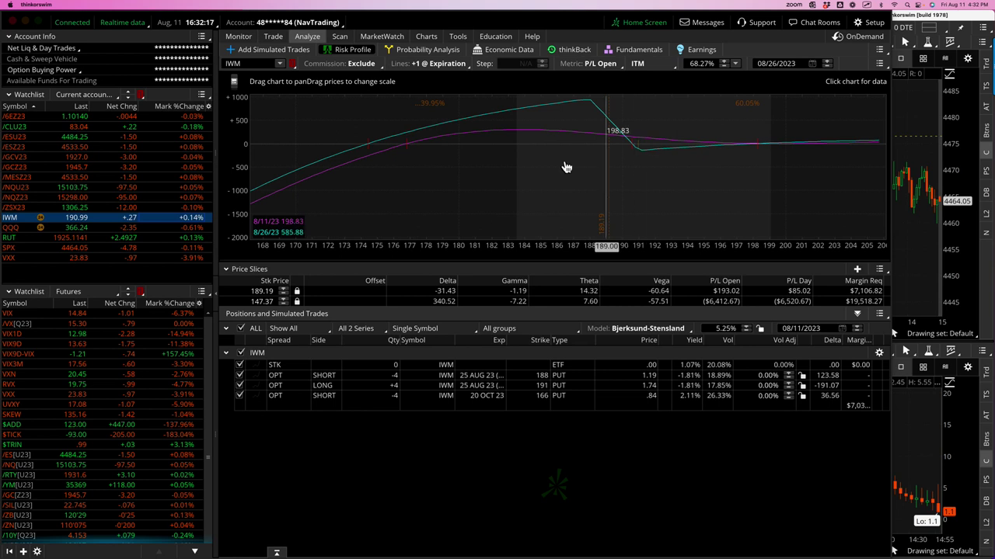
pyautogui.click(143, 230)
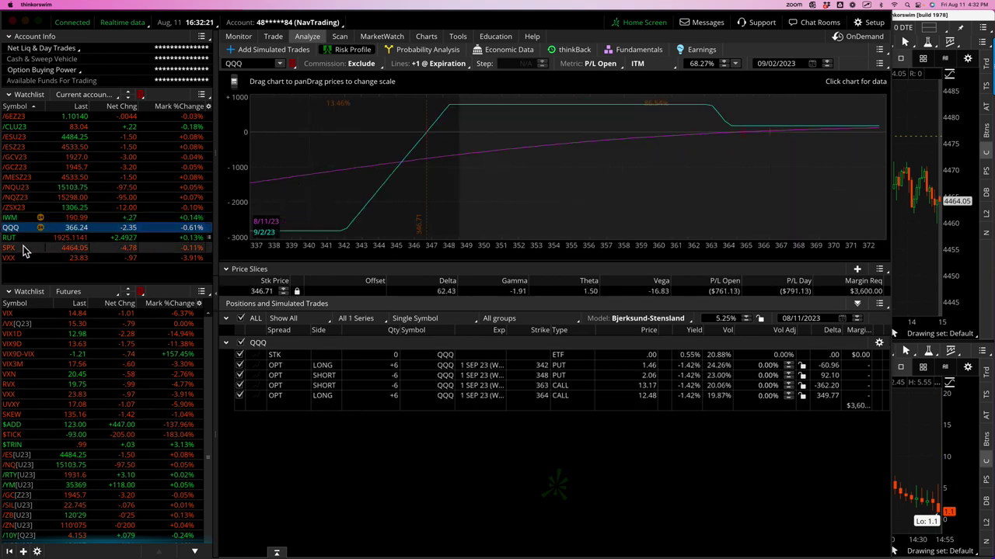
# Step: Examine the VXX risk graph with only the 23/27 put spread included, setting the price slice at 22.43
pyautogui.click(151, 259)
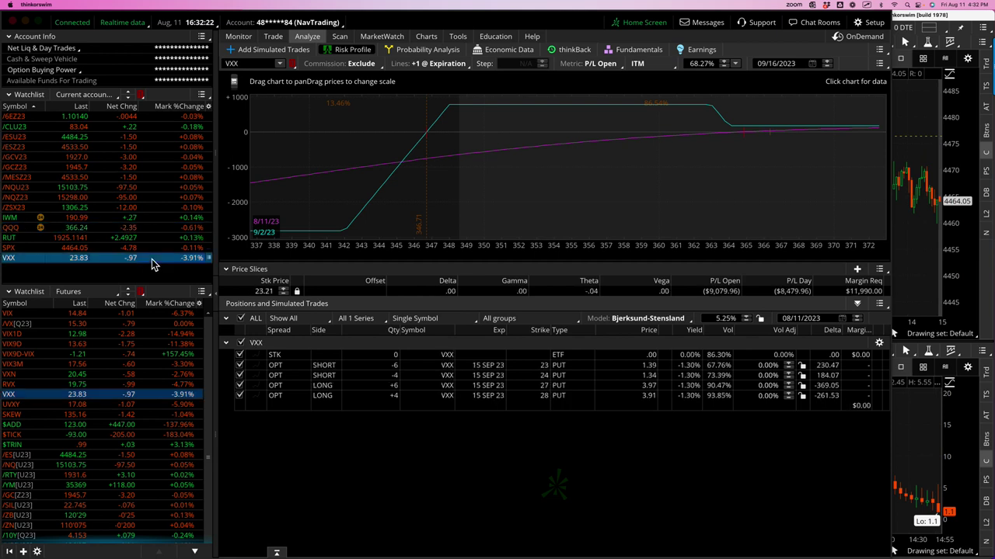
pyautogui.click(239, 374)
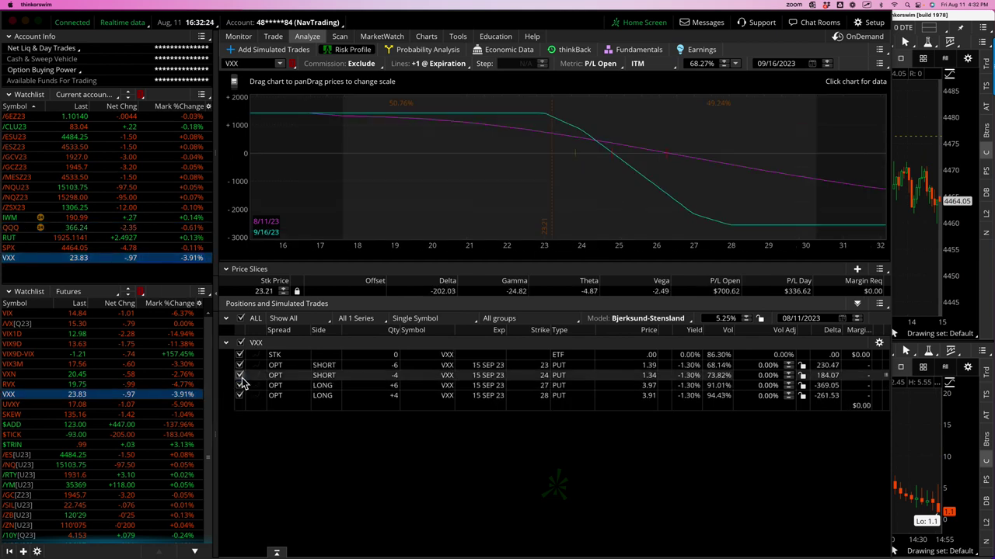
pyautogui.click(240, 395)
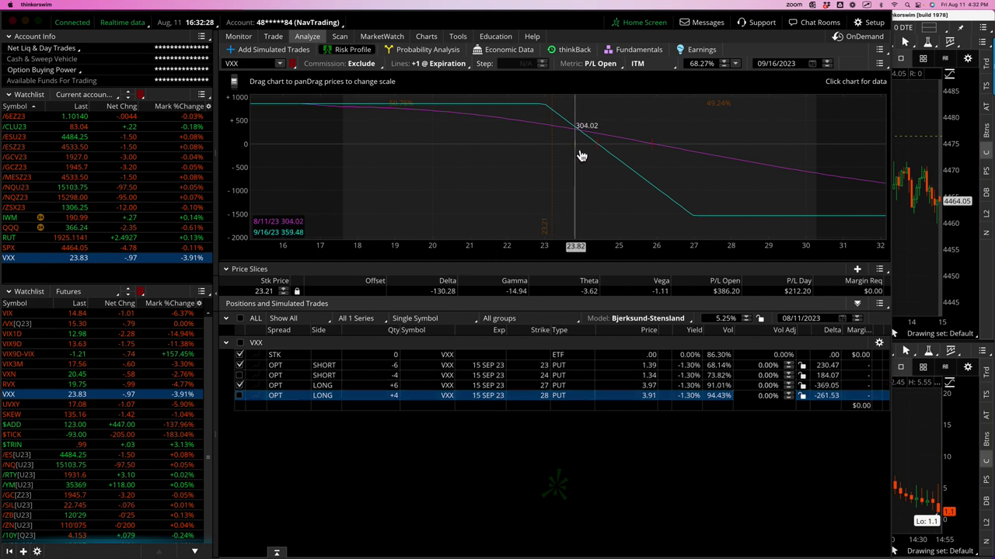
pyautogui.click(527, 144)
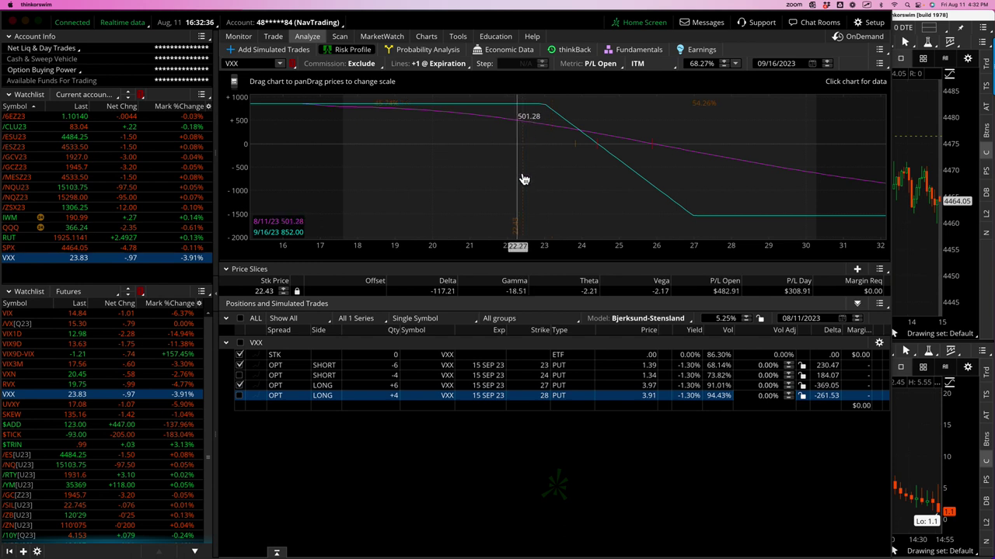
# Step: Switch the VXX risk graph to the 24/28 put spread only, and examine its quantities and profit at lower prices
pyautogui.click(240, 366)
pyautogui.click(240, 375)
pyautogui.click(240, 385)
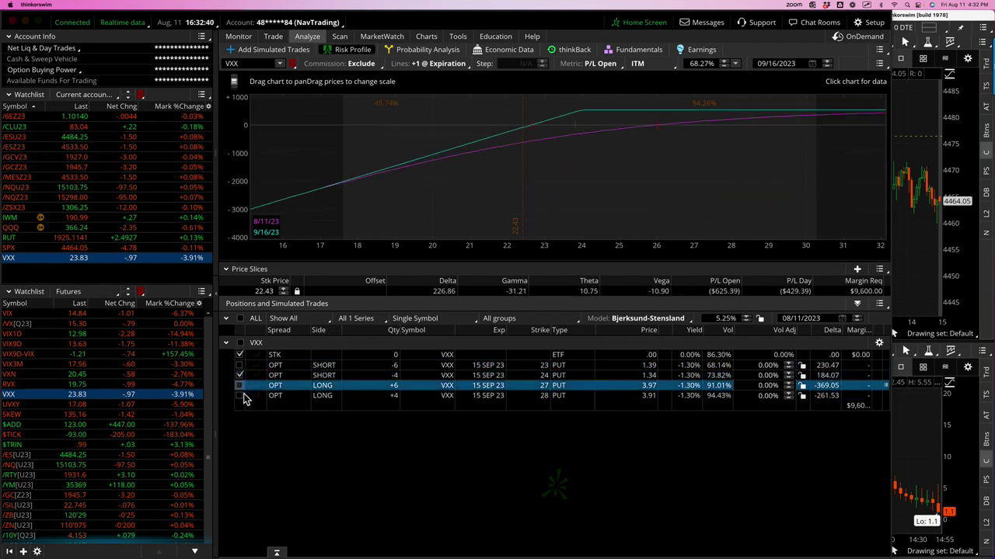
pyautogui.click(241, 396)
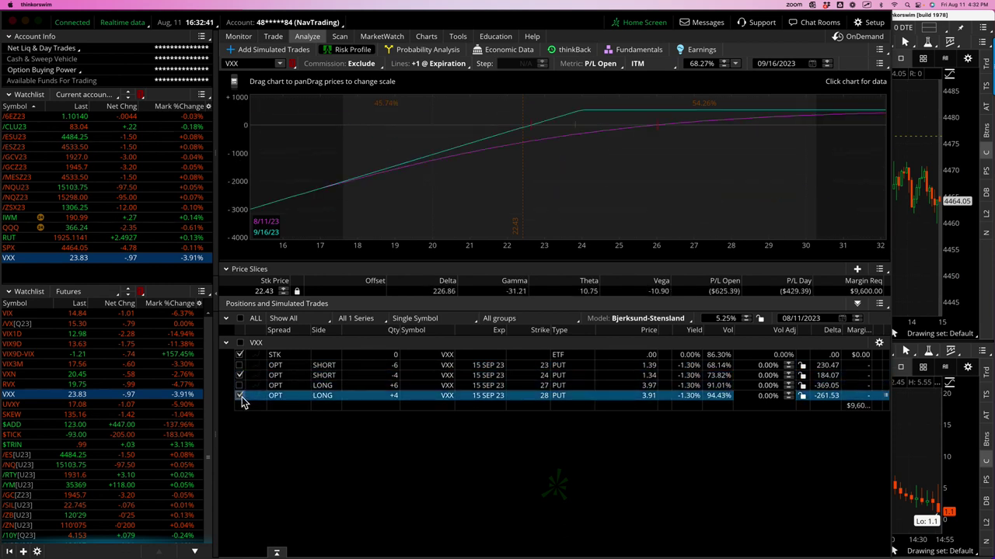
pyautogui.click(552, 150)
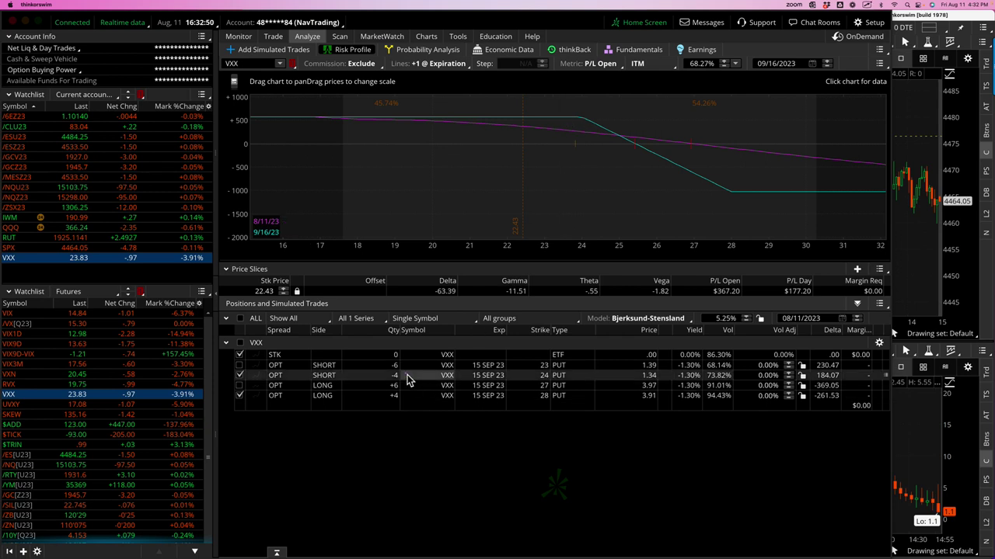
pyautogui.moveTo(405, 372)
pyautogui.mouseDown()
pyautogui.moveTo(390, 376)
pyautogui.moveTo(402, 381)
pyautogui.moveTo(391, 404)
pyautogui.moveTo(404, 407)
pyautogui.moveTo(396, 392)
pyautogui.mouseUp()
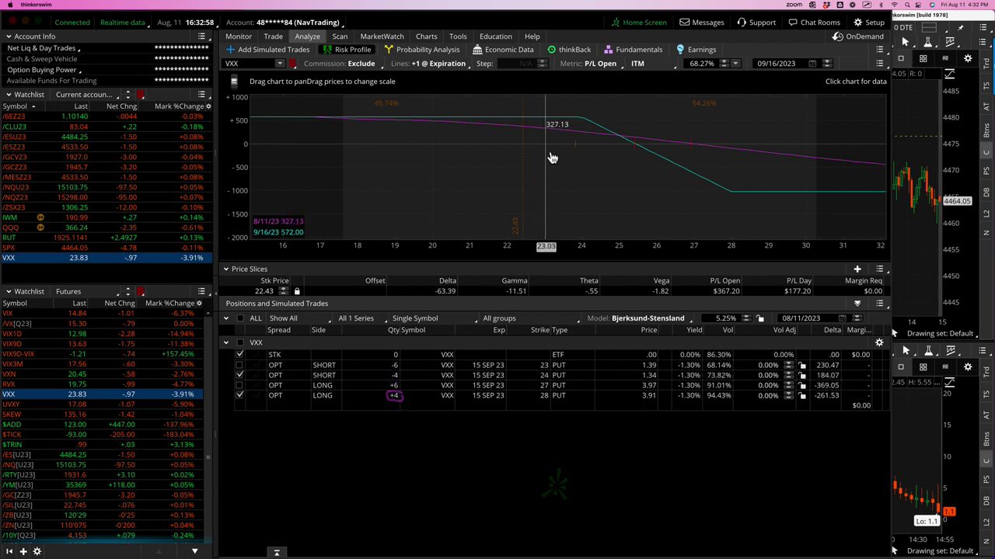